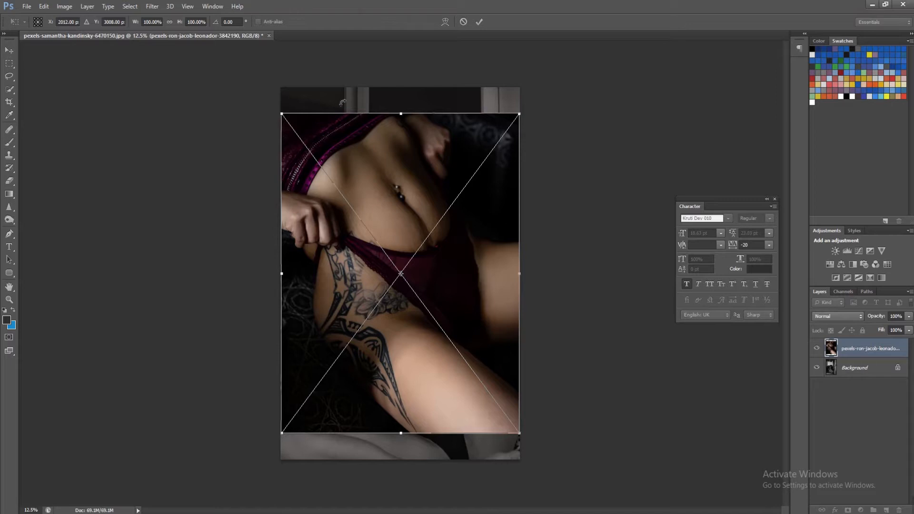
- Place the colour reference photo, scale it down to roughly a third of its size and position it in the canvas's upper-left corner
key("Return")
key("ctrl+t")
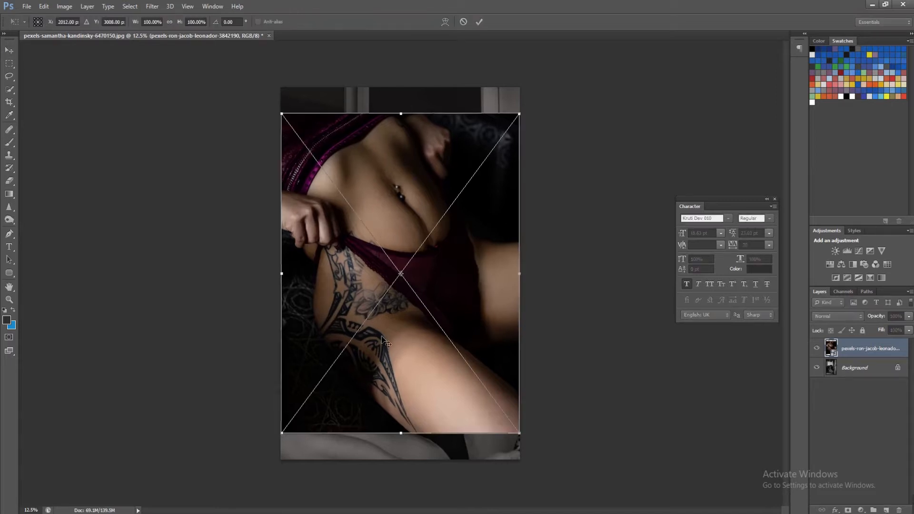
left_click_drag(524, 117, 444, 215)
left_click_drag(389, 239, 318, 127)
key("Return")
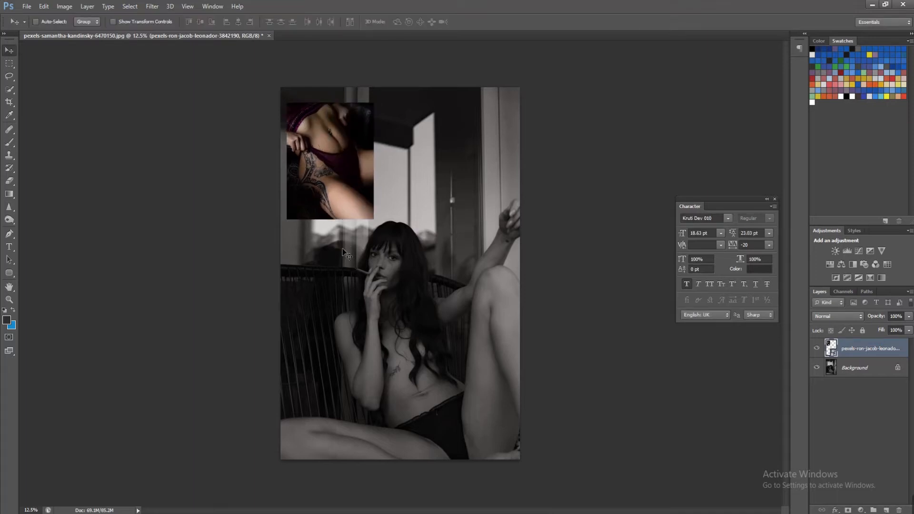
- Outline the bare abdomen in the reference photo with a freehand Lasso selection and copy it to a new layer
key("ctrl+plus")
key("ctrl+plus")
left_click_drag(342, 247, 396, 403)
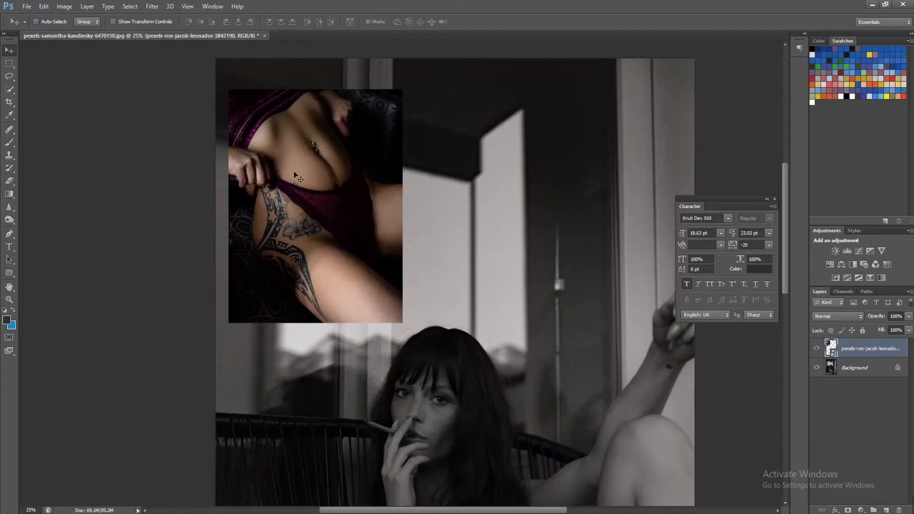
left_click(11, 76)
left_click_drag(12, 78, 42, 75)
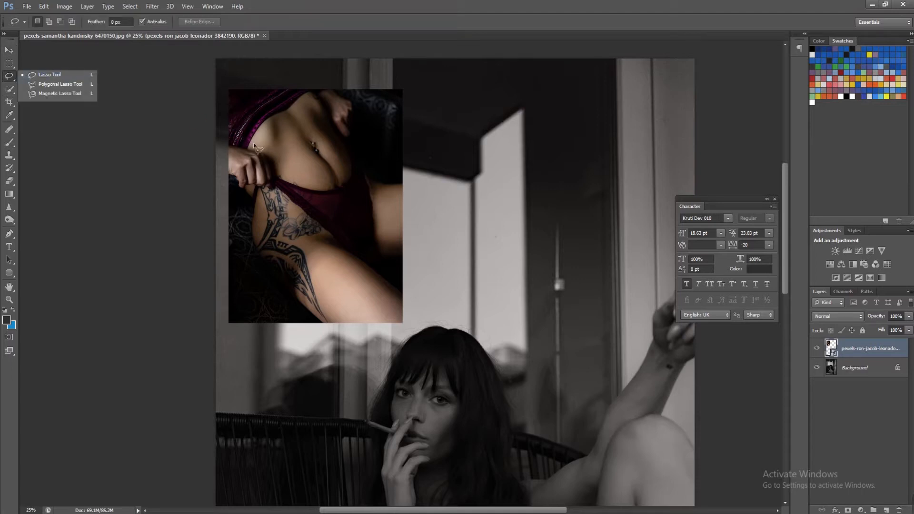
mouse_move(252, 148)
left_mouse_down()
mouse_move(313, 99)
mouse_move(348, 167)
mouse_move(343, 181)
mouse_move(320, 187)
mouse_move(251, 147)
left_mouse_up()
left_click(9, 50)
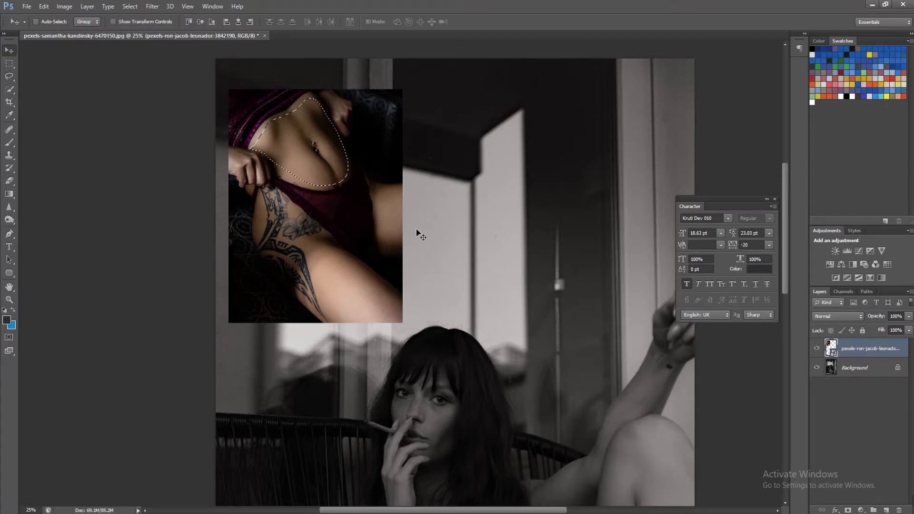
key("ctrl+j")
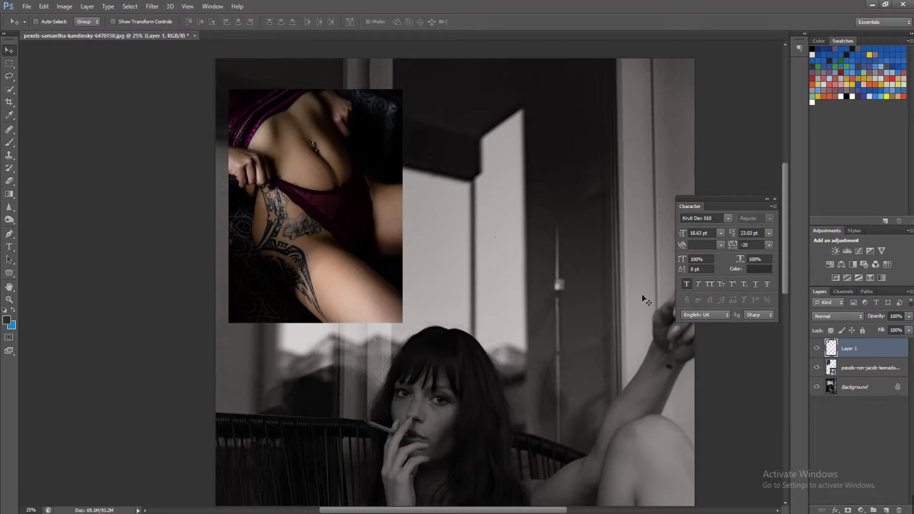
- Delete the placed reference photo layer and make the skin cutout on Layer 1 the active layer
left_click(822, 367)
left_click(821, 369)
left_click_drag(411, 286, 384, 180)
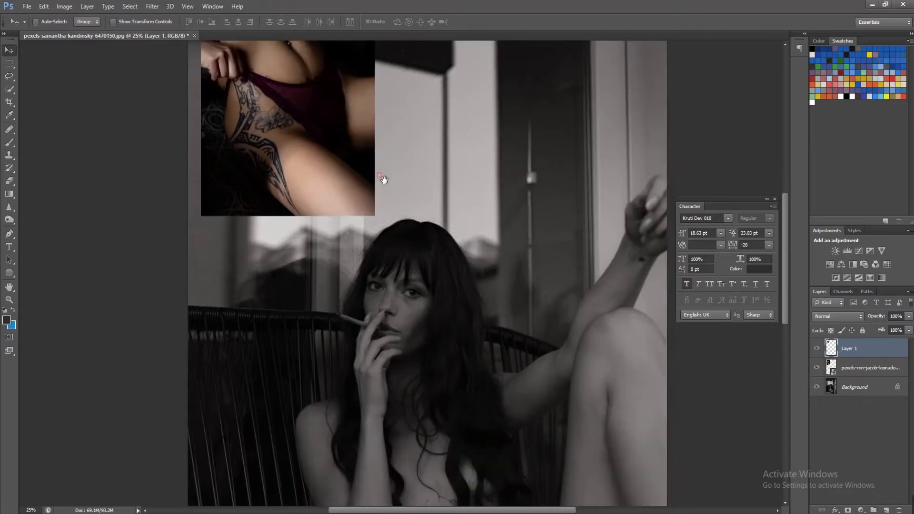
key("ctrl+minus")
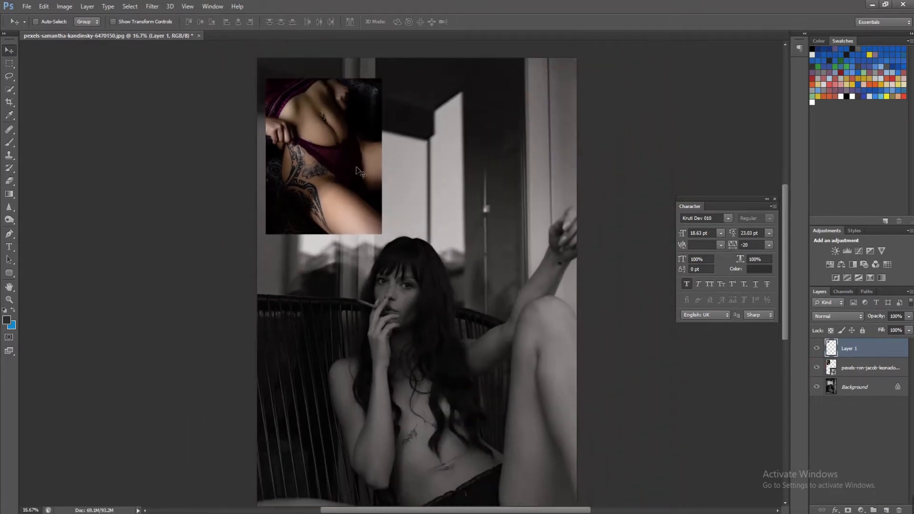
left_click_drag(871, 369, 897, 509)
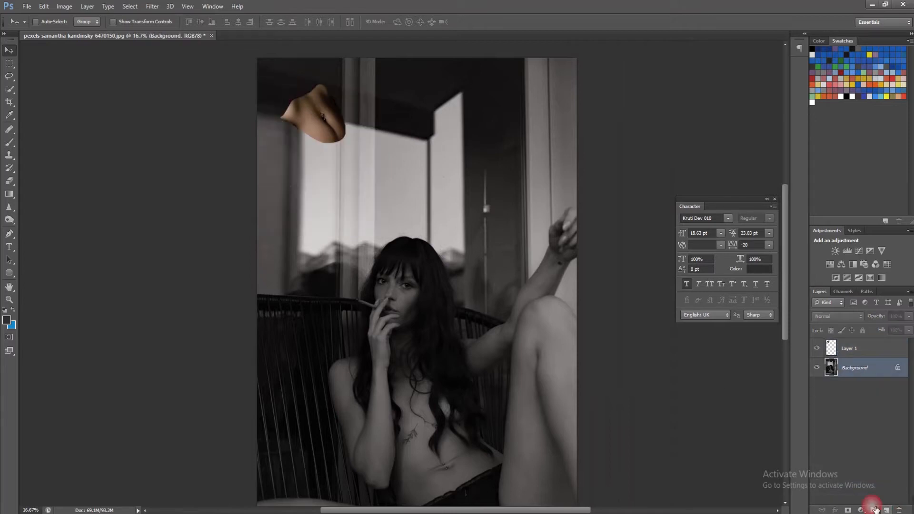
left_click(850, 349)
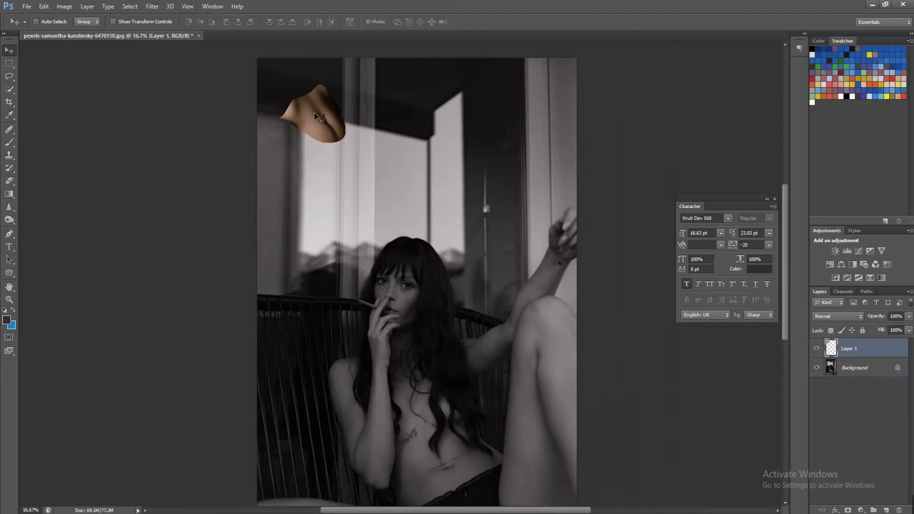
- Move the skin cutout down onto the chair back beside the woman's face
left_click_drag(316, 140, 396, 254)
key("ctrl+plus")
key("ctrl+plus")
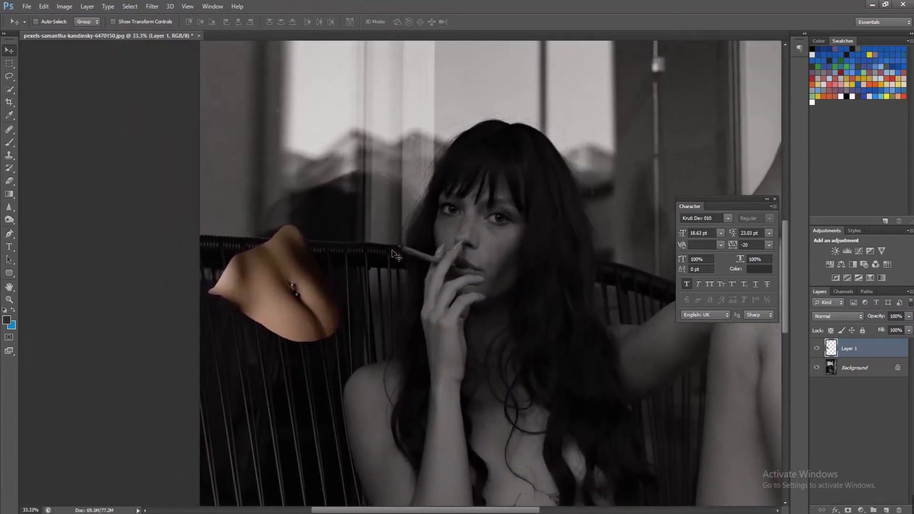
scroll(396, 255, "up", 1)
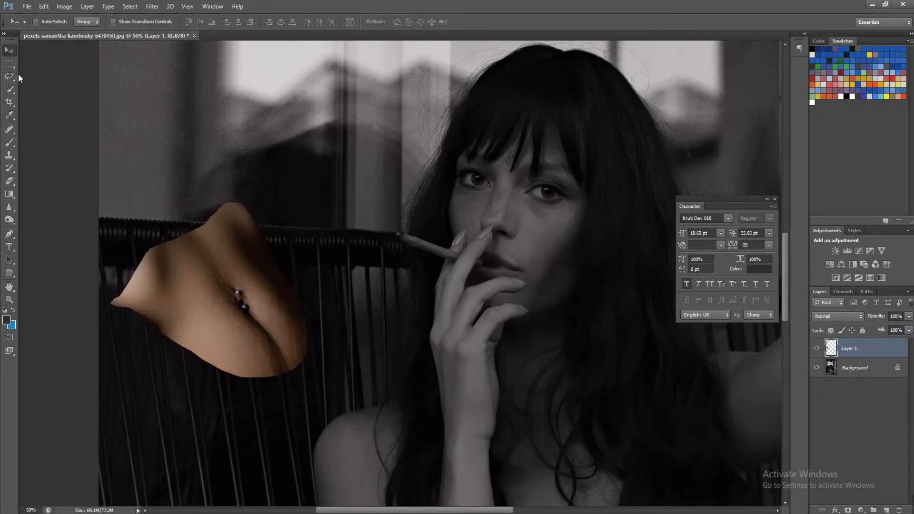
- Configure the Eyedropper tool to a 5 by 5 Average sample size, sampling All Layers
left_click(9, 116)
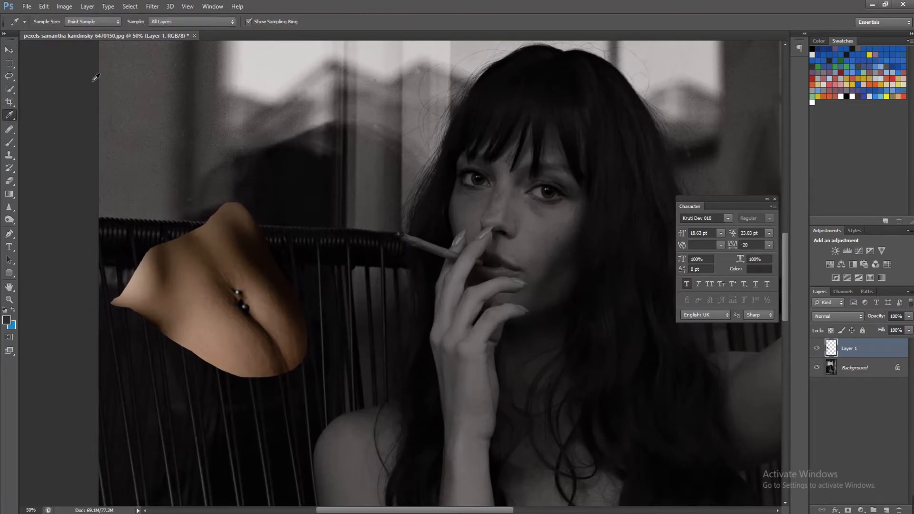
left_click(118, 21)
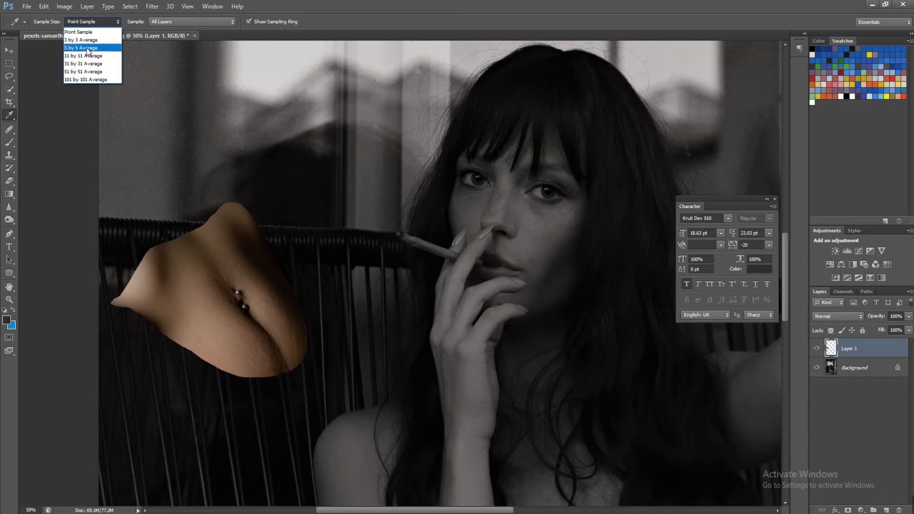
left_click(87, 49)
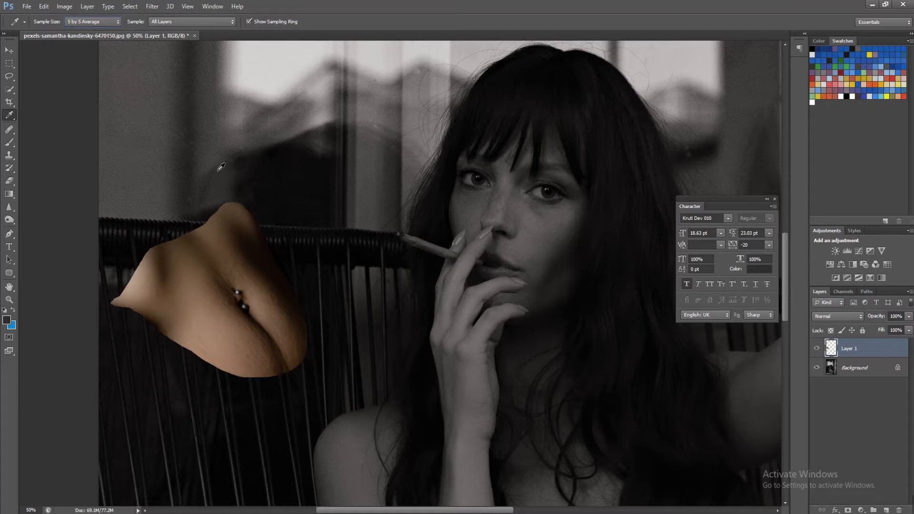
left_click(230, 21)
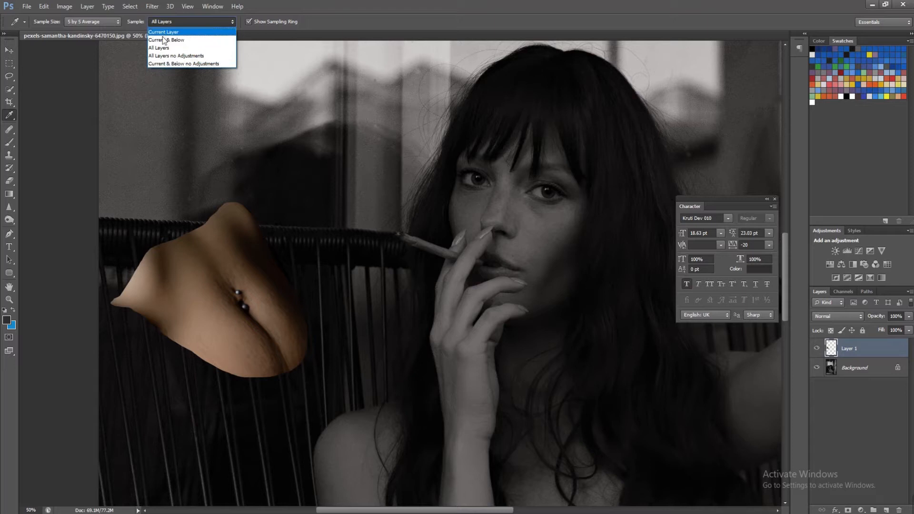
left_click(163, 48)
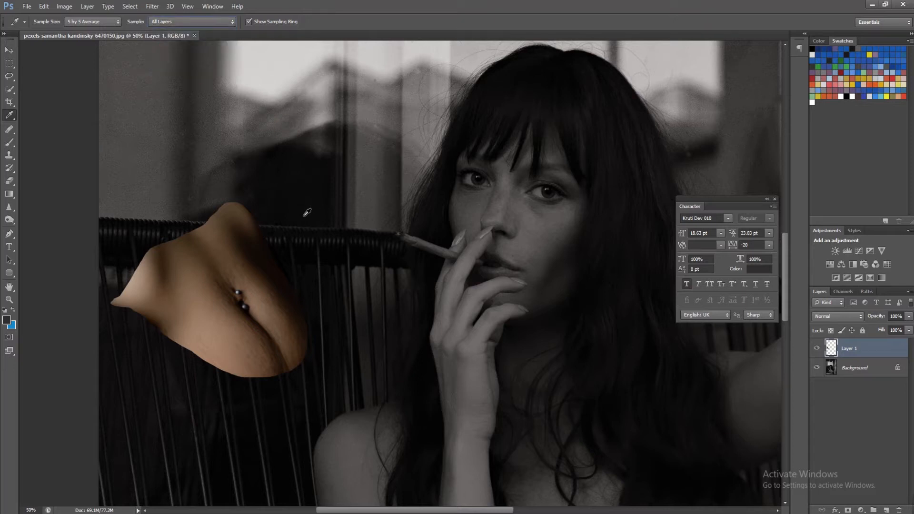
- Choose a round brush tip for the Brush tool and reduce its size to 90 px
key("ctrl+plus")
left_click_drag(304, 216, 481, 190)
key("ctrl+plus")
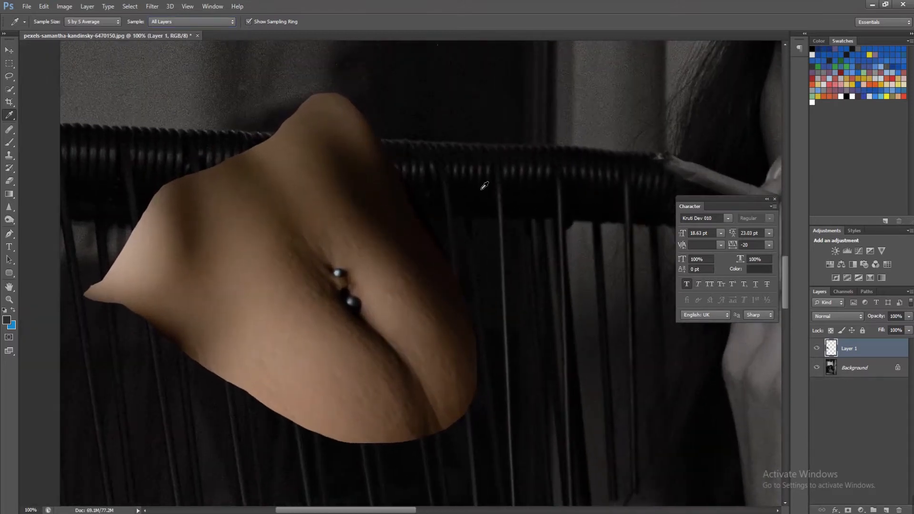
left_click_drag(403, 241, 416, 209)
left_click(9, 142)
left_click(49, 141)
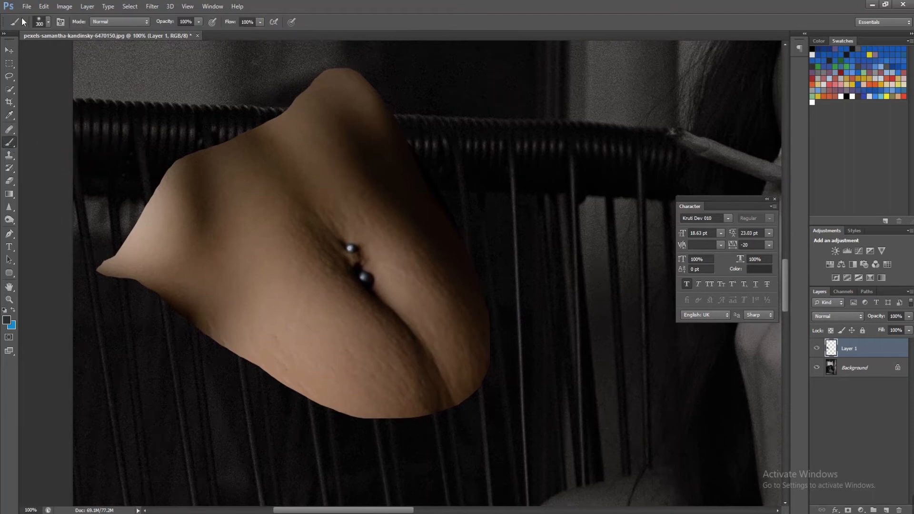
left_click(50, 23)
left_click(37, 99)
left_click(350, 177)
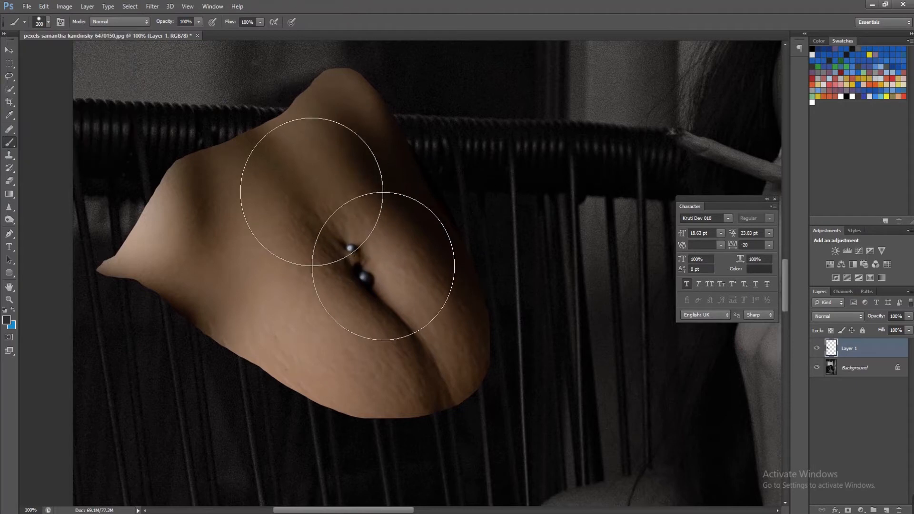
key("bracketleft")
key("bracketleft")
key("bracketleft")
key("bracketleft")
key("bracketleft")
key("bracketleft")
key("bracketleft")
key("bracketleft")
key("bracketleft")
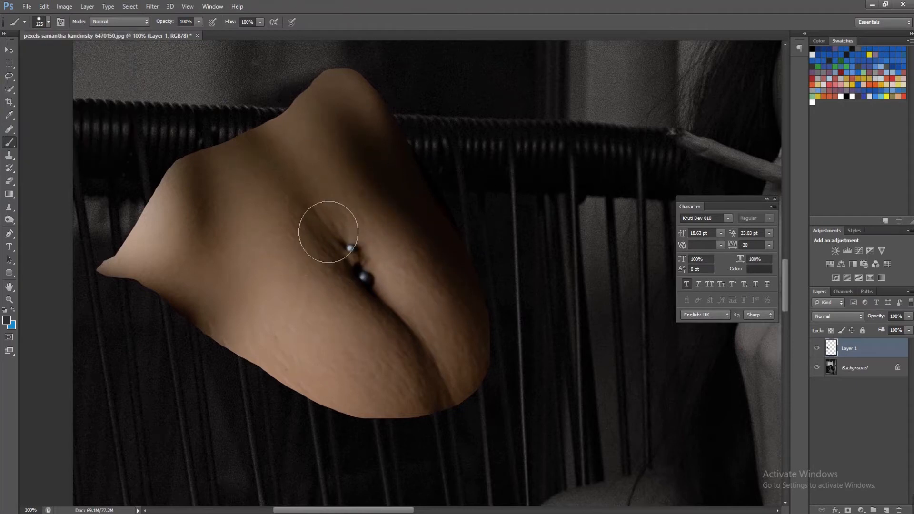
key("bracketleft")
key("bracketleft")
key("bracketleft")
key("bracketleft")
key("bracketright")
key("bracketright")
key("bracketright")
key("bracketright")
key("bracketright")
key("bracketright")
key("bracketright")
key("bracketright")
- Sample the lightest skin tone at the cutout's outer edge and paint a horizontal swatch of it over the bright window
left_click(139, 226, "alt")
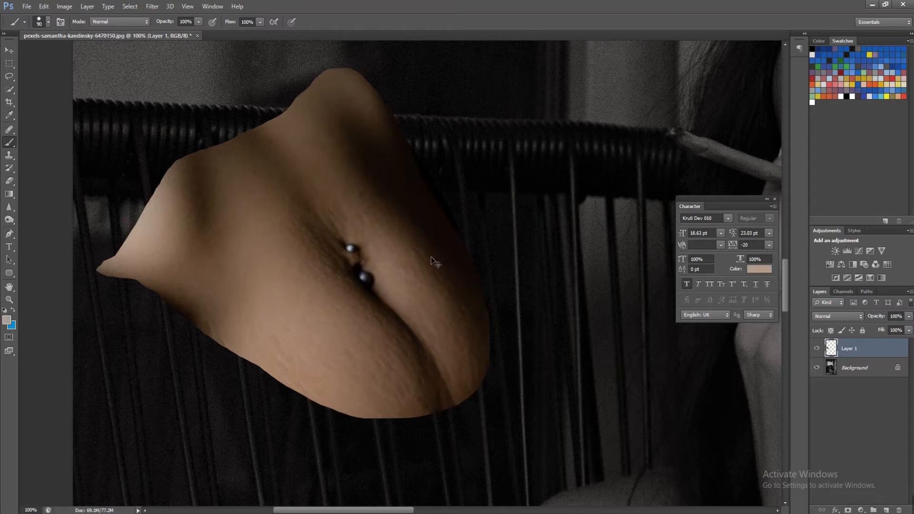
key("ctrl+minus")
mouse_move(444, 269)
left_mouse_down()
mouse_move(283, 413)
mouse_move(264, 451)
left_mouse_up()
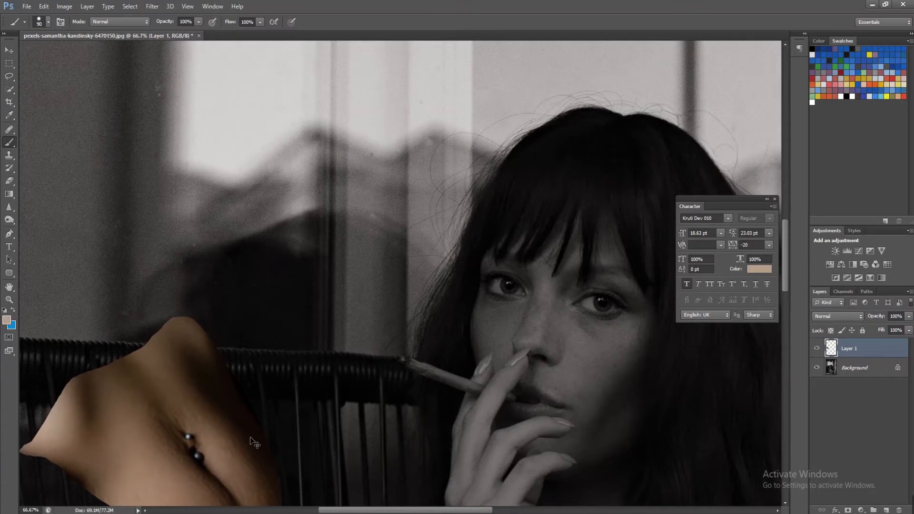
key("ctrl+minus")
mouse_move(265, 102)
left_mouse_down()
mouse_move(429, 115)
mouse_move(275, 116)
left_mouse_up()
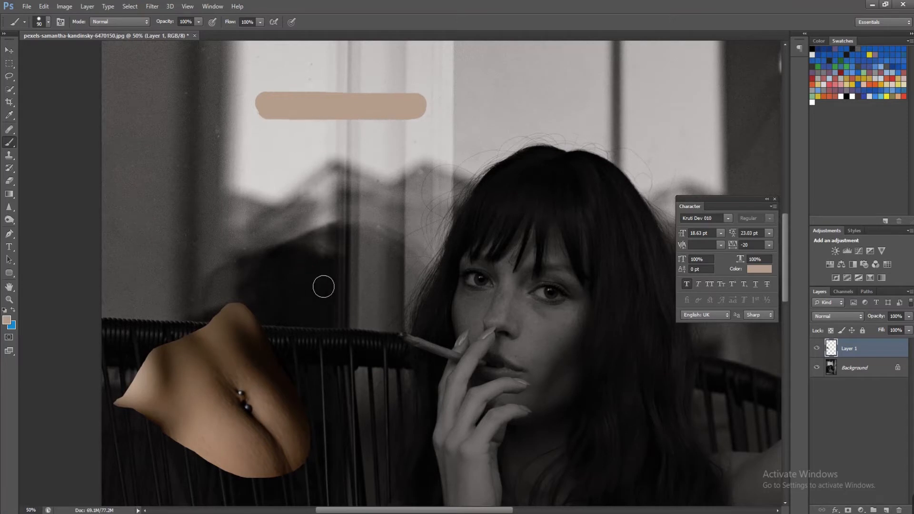
- Sample the darkest shadow tone from the skin cutout and paint a horizontal swatch below the light one, leaving a gap
left_click_drag(295, 280, 324, 215)
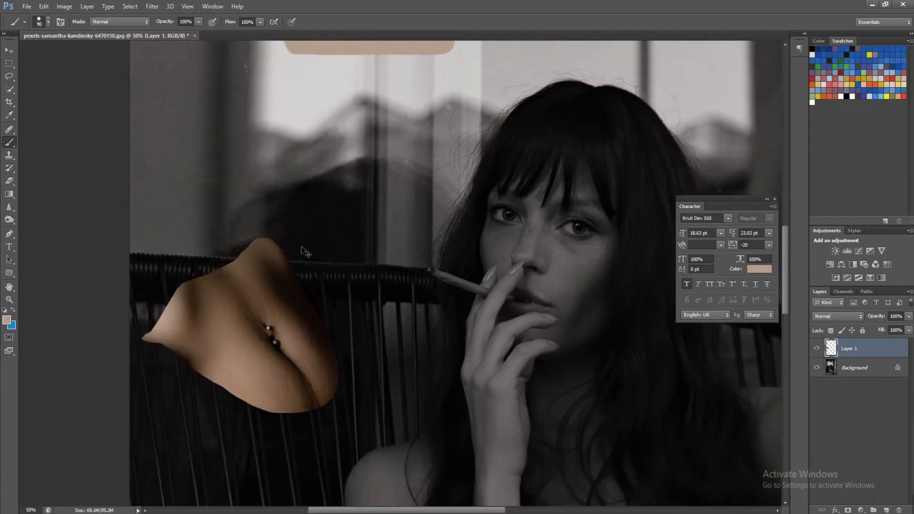
key("ctrl+plus")
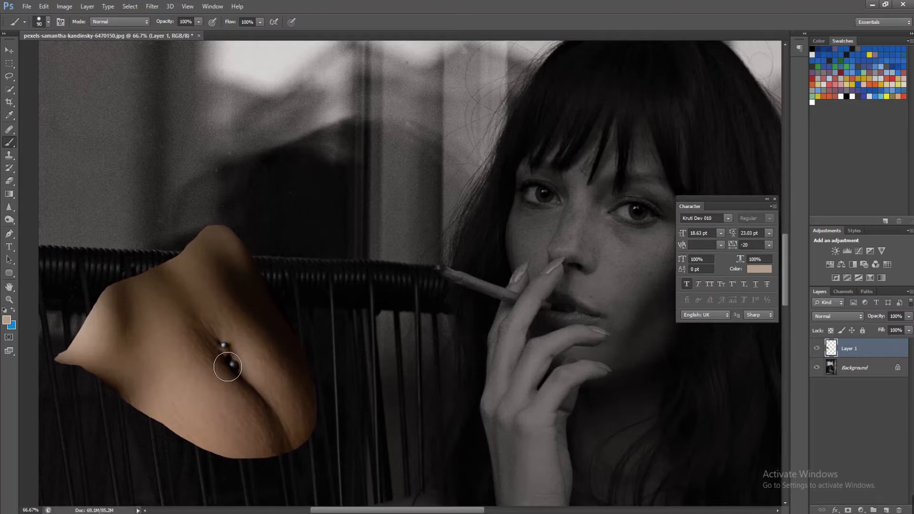
key("ctrl+plus")
left_click_drag(192, 355, 393, 223)
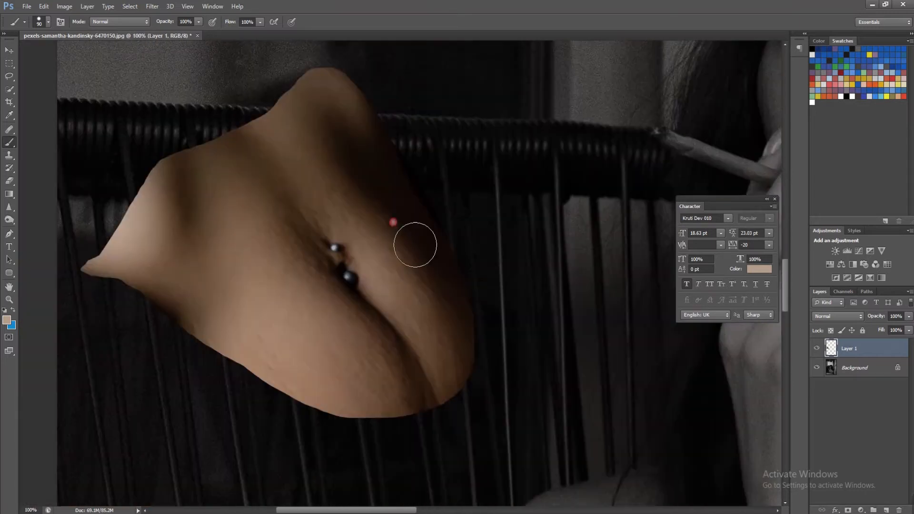
left_click(416, 205, "alt")
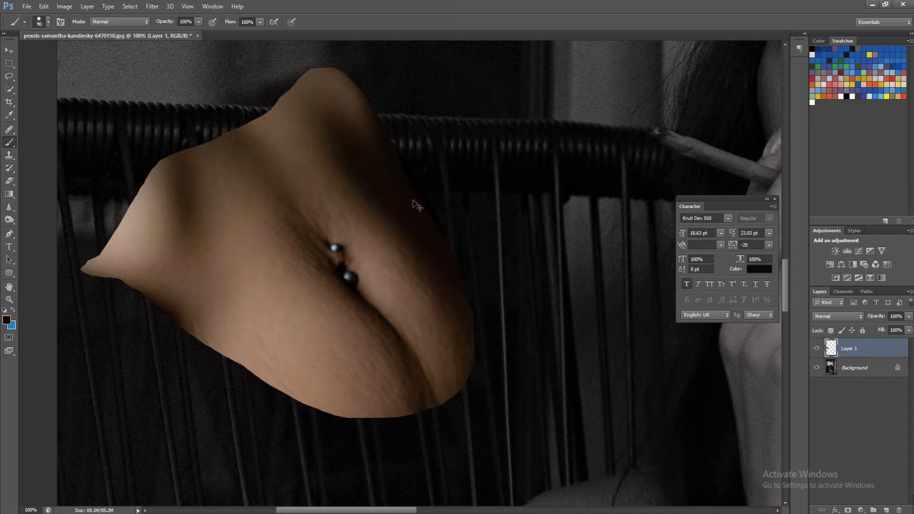
key("ctrl+minus")
key("ctrl+minus")
left_click_drag(417, 204, 364, 345)
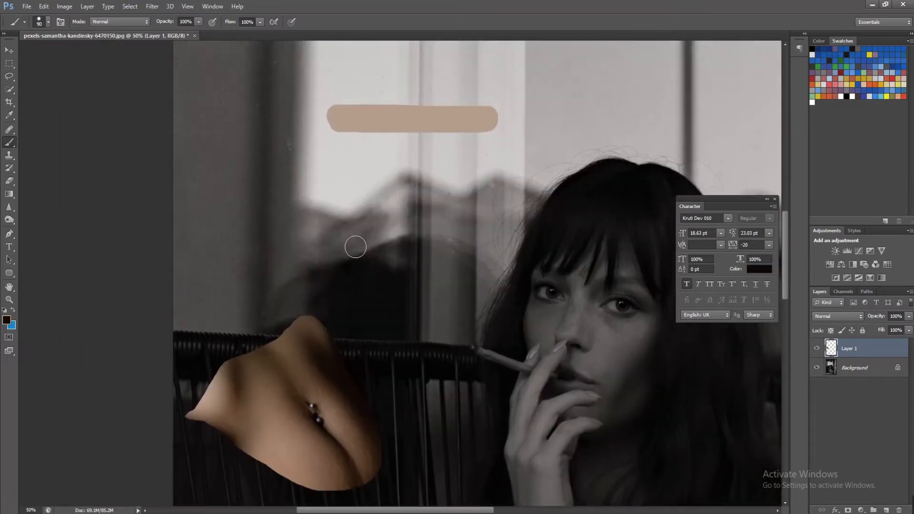
mouse_move(346, 241)
left_mouse_down()
mouse_move(506, 240)
mouse_move(360, 243)
mouse_move(500, 250)
left_mouse_up()
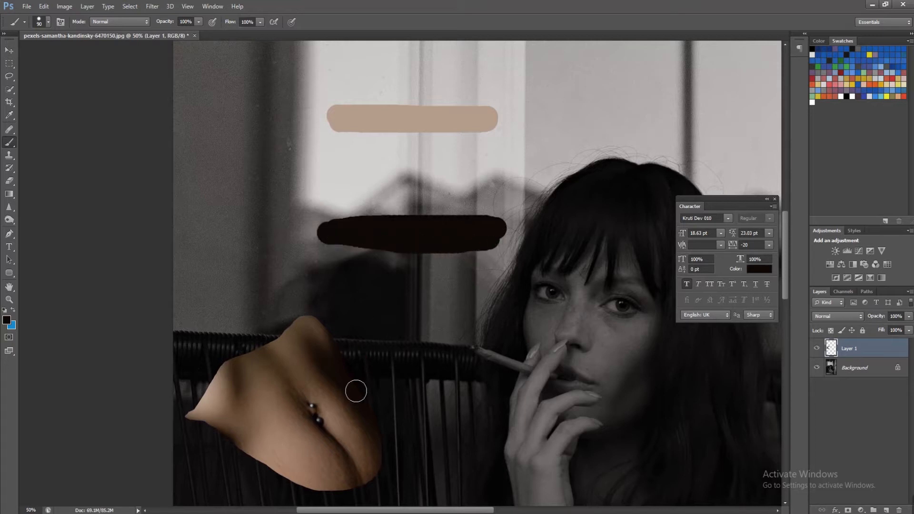
- Sample a mid brown and a darker brown from the skin cutout and paint them as bands filling the gap between the two swatches
left_click(259, 415, "alt")
mouse_move(333, 142)
left_mouse_down()
mouse_move(506, 146)
mouse_move(441, 154)
left_mouse_up()
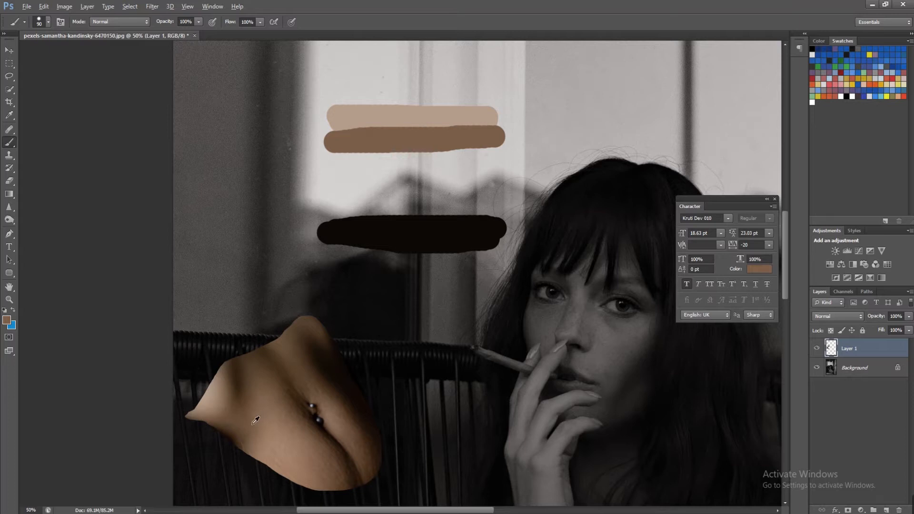
left_click(322, 446, "alt")
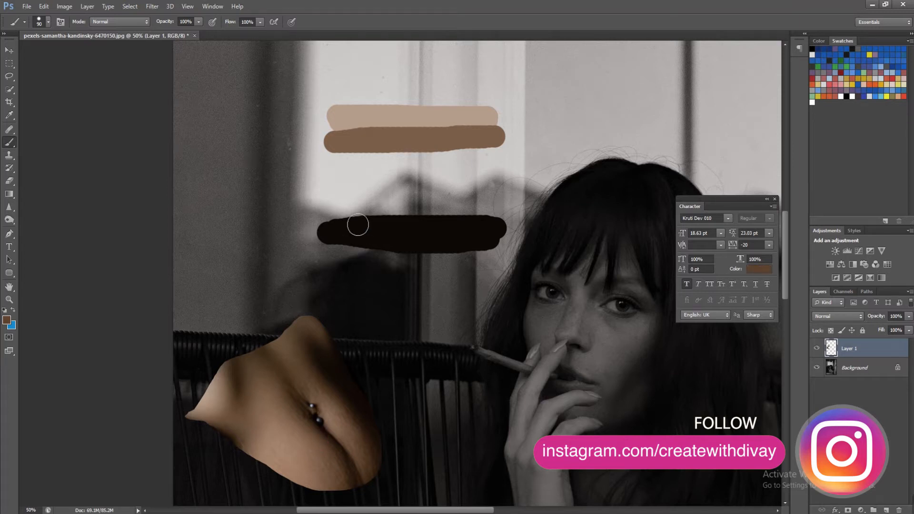
mouse_move(347, 172)
left_mouse_down()
mouse_move(507, 171)
mouse_move(354, 189)
mouse_move(490, 201)
mouse_move(504, 190)
mouse_move(362, 206)
mouse_move(494, 208)
mouse_move(447, 220)
mouse_move(356, 222)
mouse_move(501, 219)
left_mouse_up()
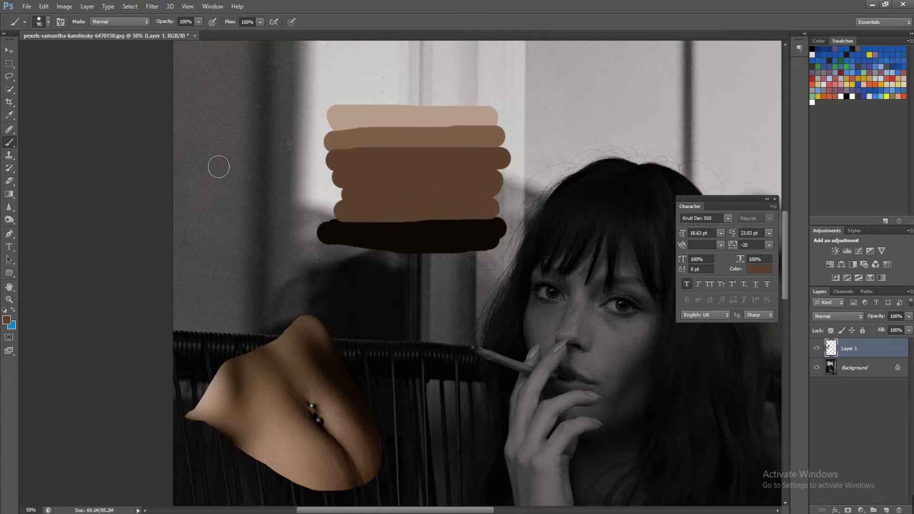
- Copy a rectangular section of the stacked swatches to a new layer, and delete Layer 1 with the skin cutout and rough strokes
left_click(8, 64)
left_click(326, 133)
left_click_drag(344, 110, 496, 245)
key("ctrl+j")
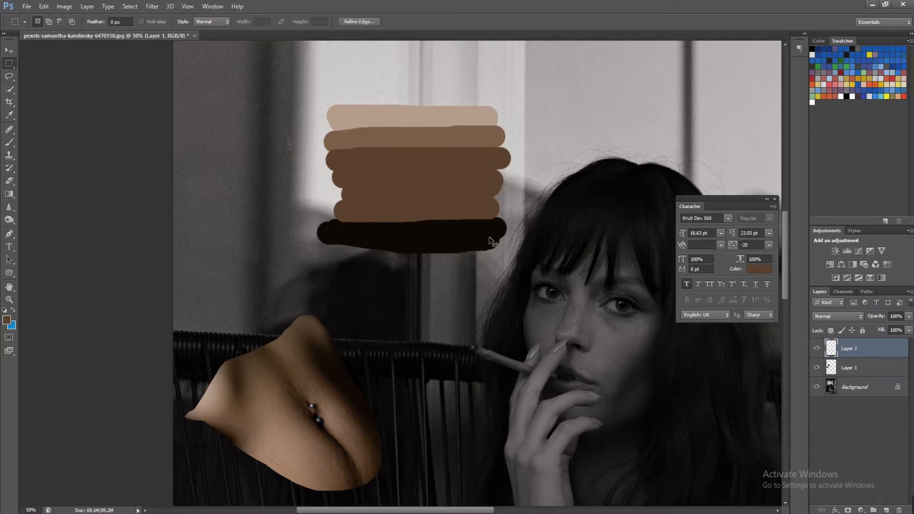
left_click(9, 50)
mouse_move(872, 374)
left_mouse_down()
mouse_move(831, 457)
mouse_move(898, 510)
left_mouse_up()
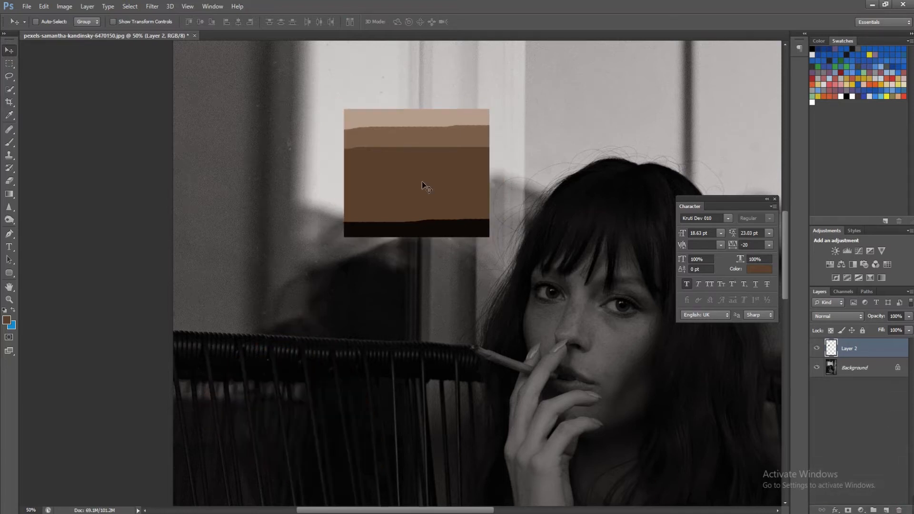
- Move the skin-tone swatch block beside the window at the photo's edge and rename its layer "skin color"
left_click_drag(424, 183, 270, 242)
double_click(855, 349)
type("skin")
type("color")
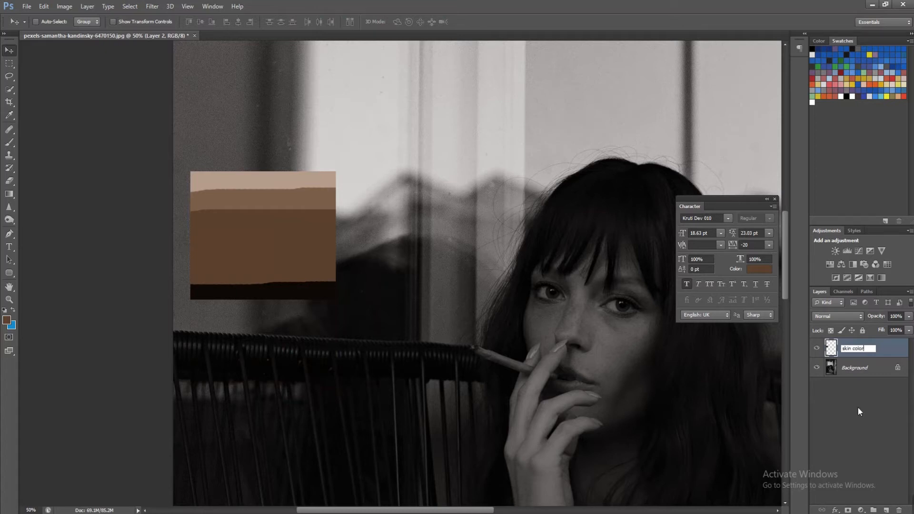
key("Return")
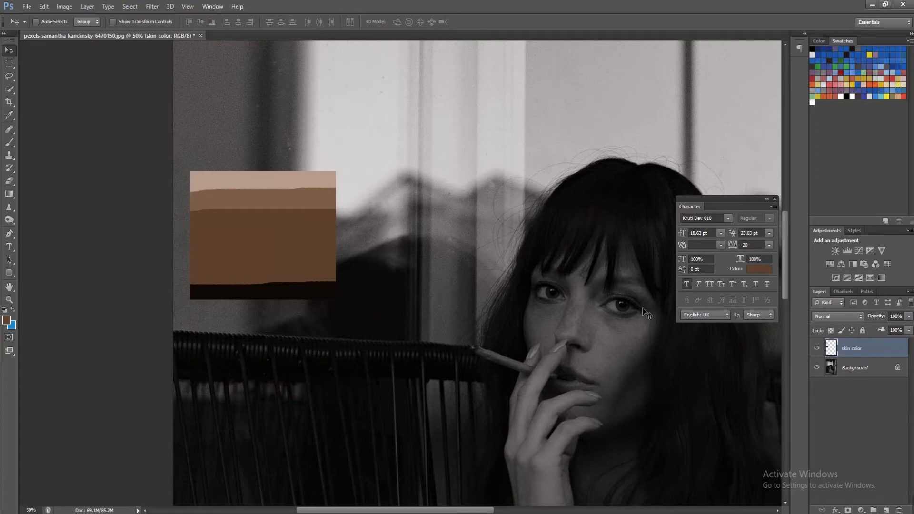
- Add a Gradient Map adjustment layer directly above the Background layer, beneath the swatch layer
left_click(850, 368)
left_click_drag(571, 355, 429, 265)
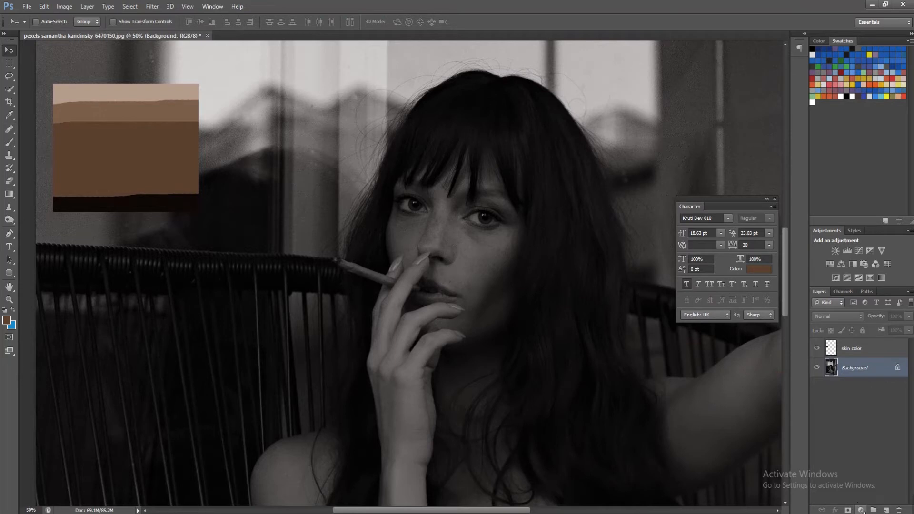
left_click(860, 510)
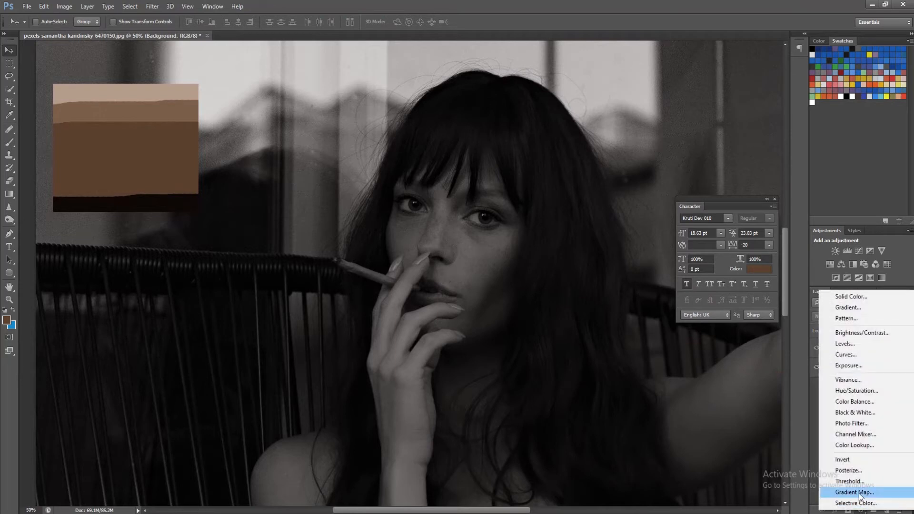
left_click(859, 493)
left_click_drag(412, 218, 524, 218)
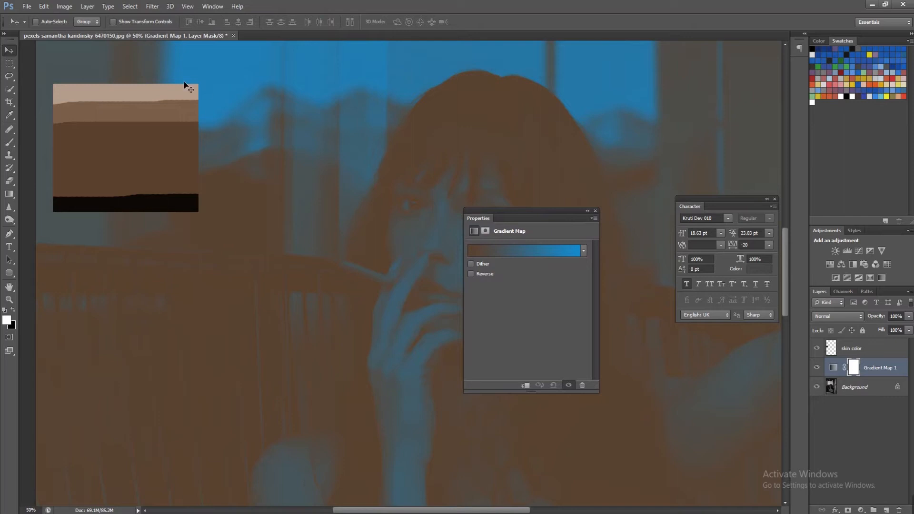
key("ctrl+minus")
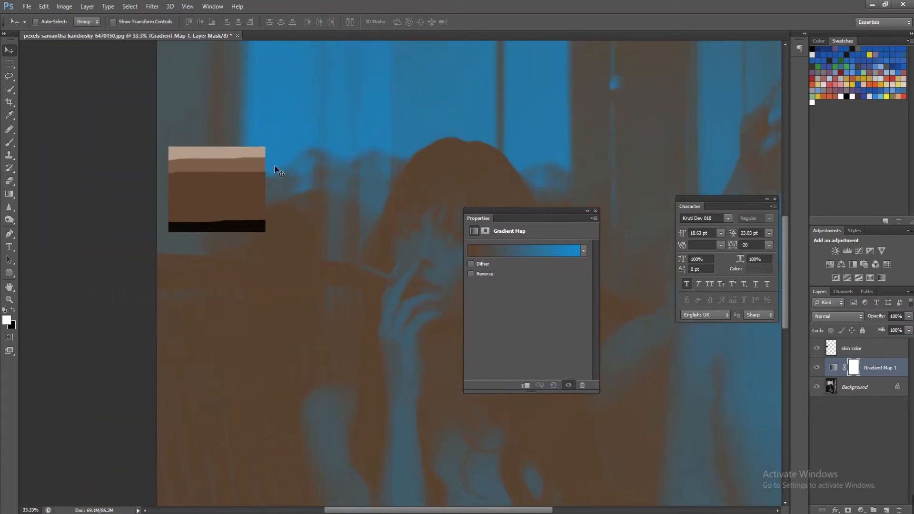
scroll(343, 271, "down", 2)
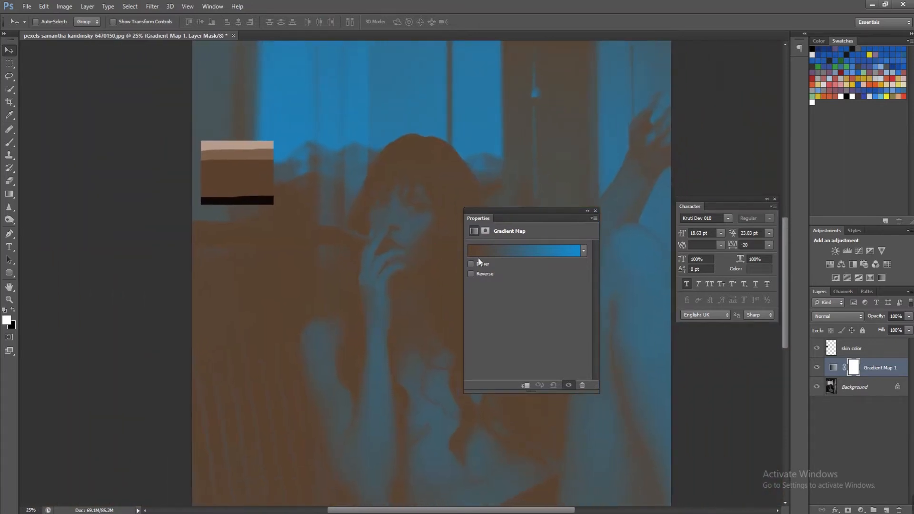
left_click(507, 255)
left_click_drag(585, 129, 644, 194)
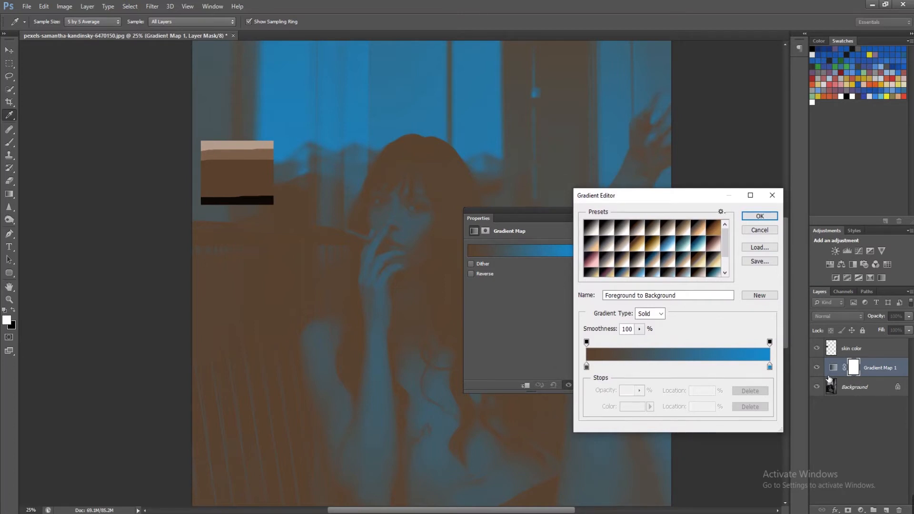
left_click(772, 195)
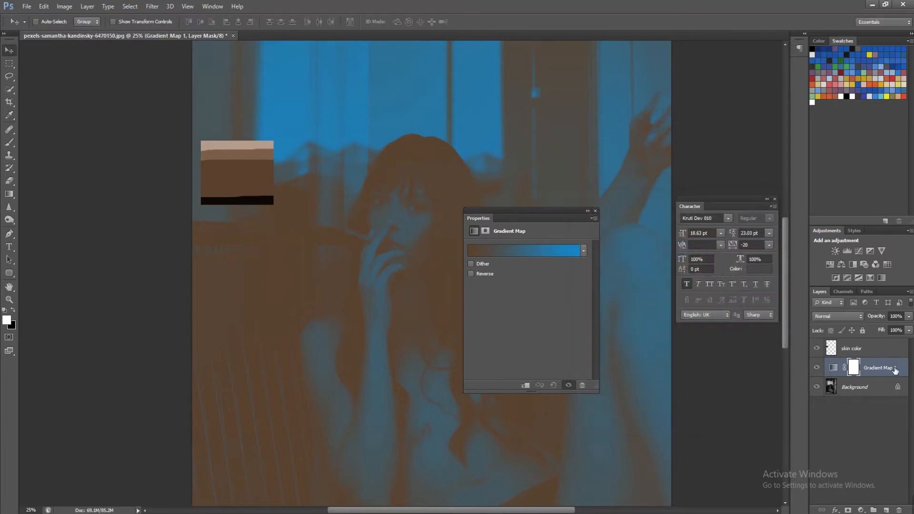
- Set the gradient map's highlight end stop to the lightest skin tone (b59d8b) sampled from the swatch block
left_click(832, 369)
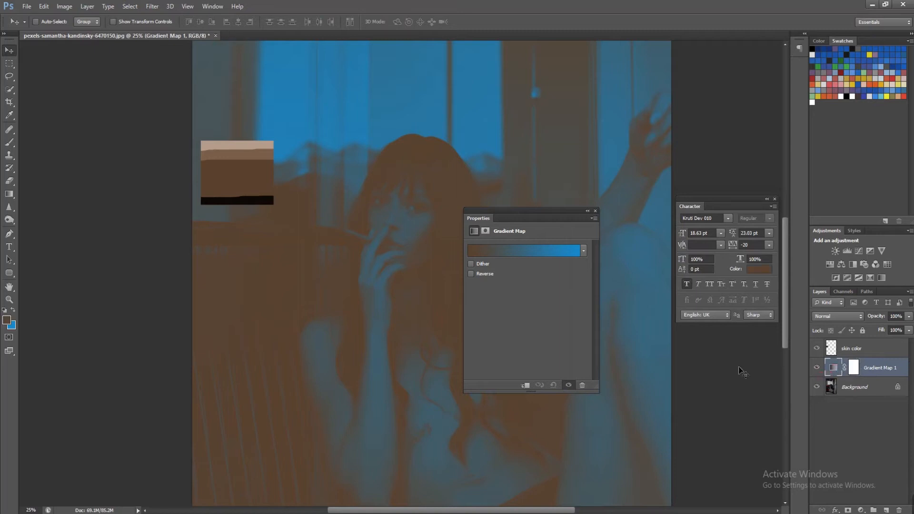
left_click(536, 253)
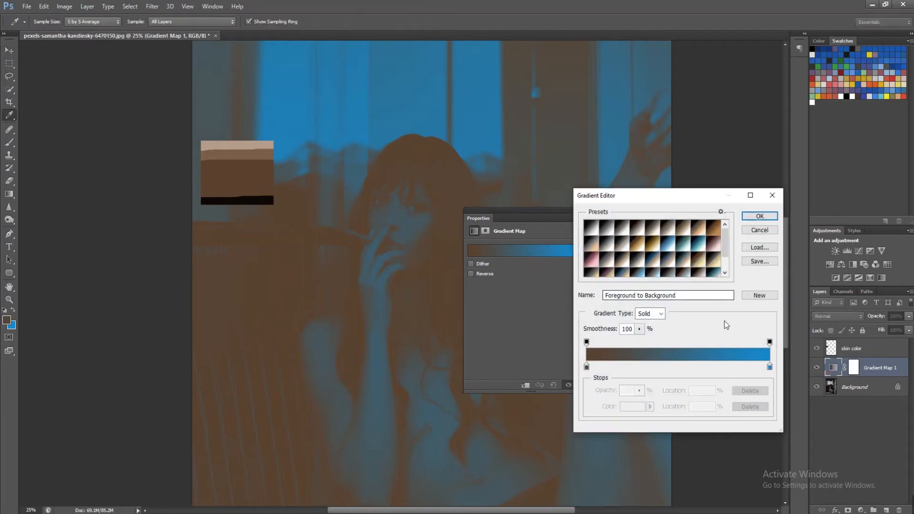
left_click(769, 368)
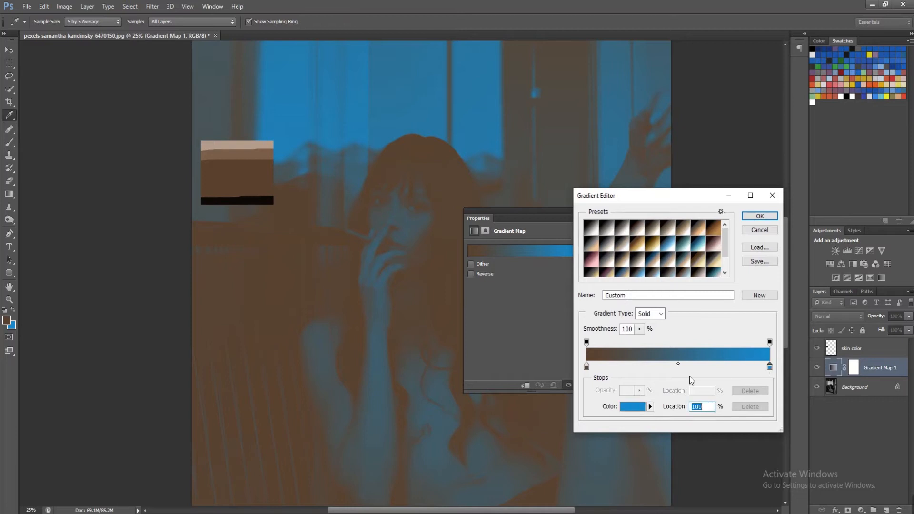
left_click(635, 407)
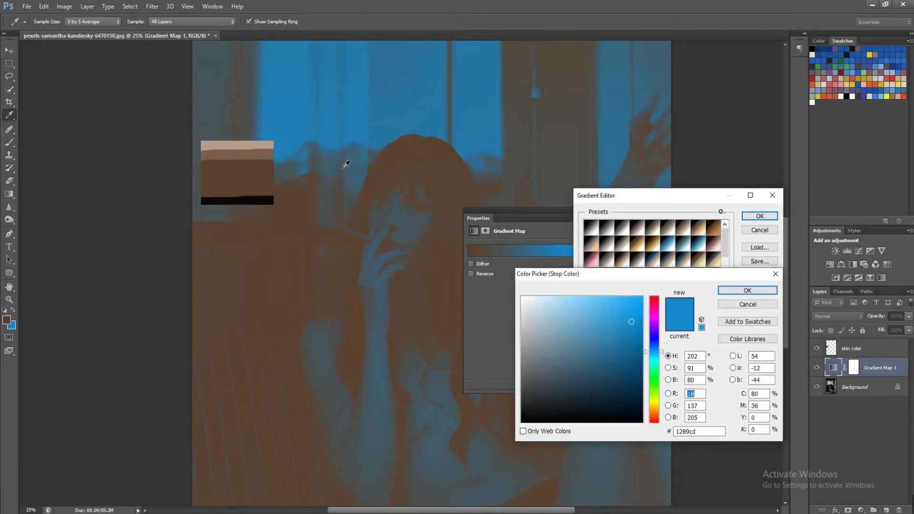
left_click(219, 148)
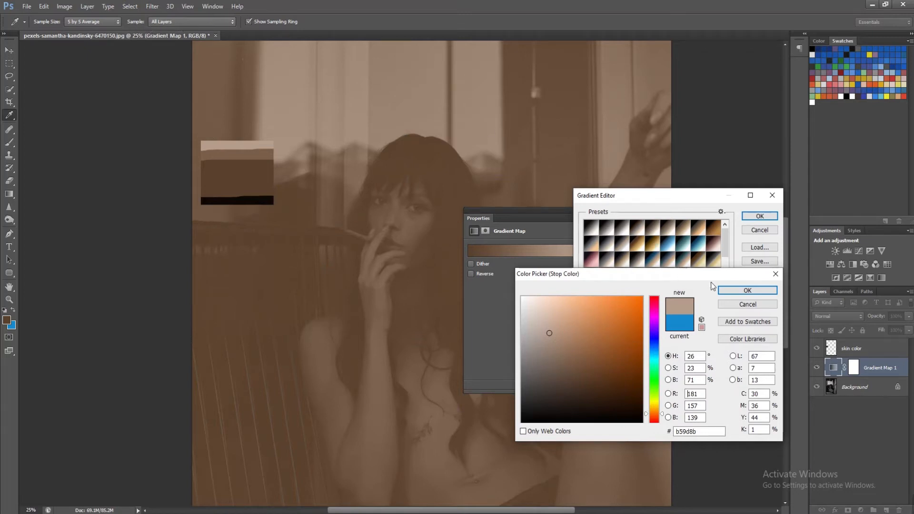
left_click(747, 290)
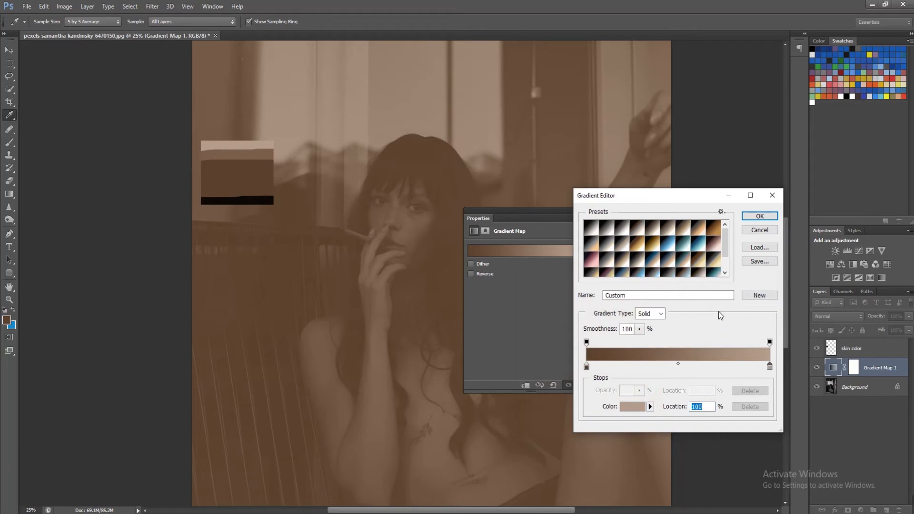
- Set the gradient's shadow end stop to the darkest tone (0d0804) sampled from the swatch block
left_click(586, 368)
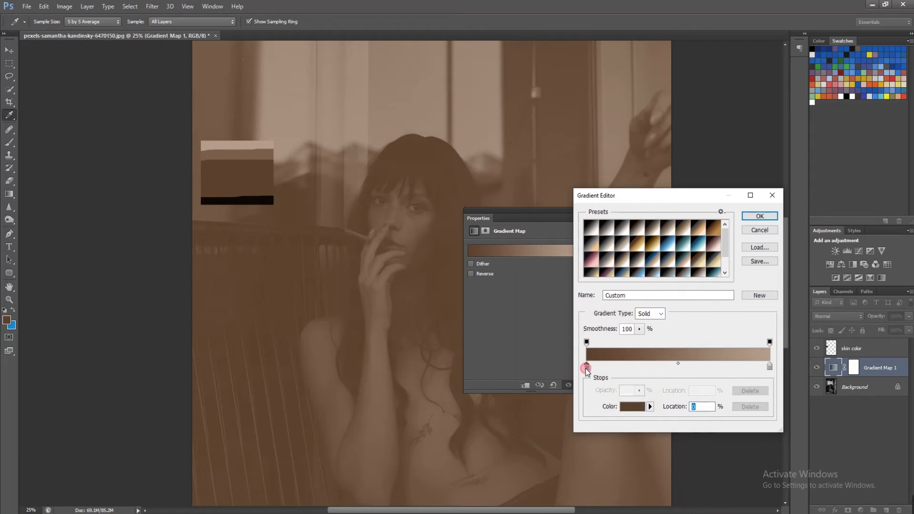
left_click(638, 408)
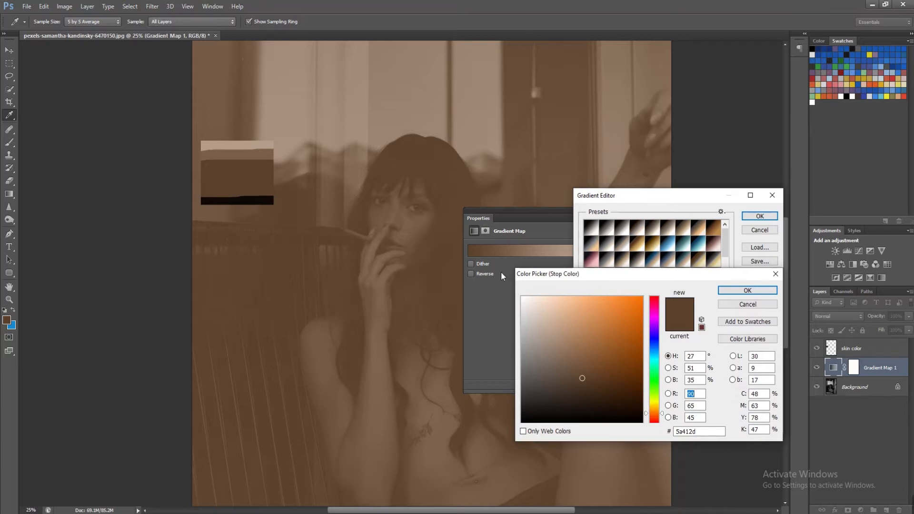
left_click(260, 207)
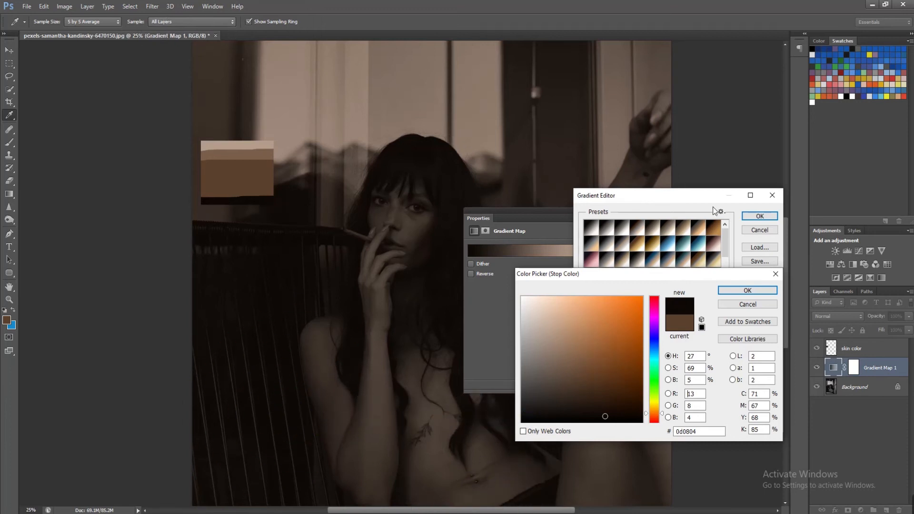
left_click(746, 290)
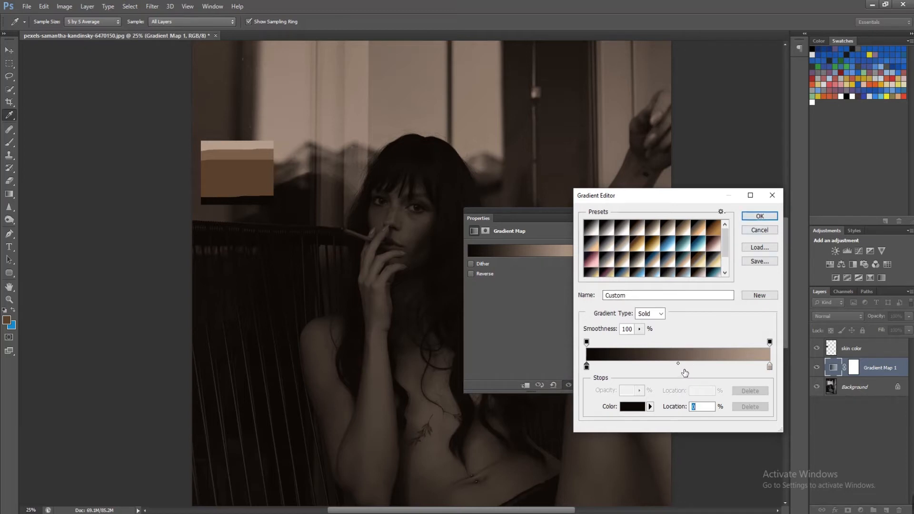
- Add a colour stop at 25% in the gradient, using the darker brown (5a412d) sampled from the swatch block
left_click(633, 368)
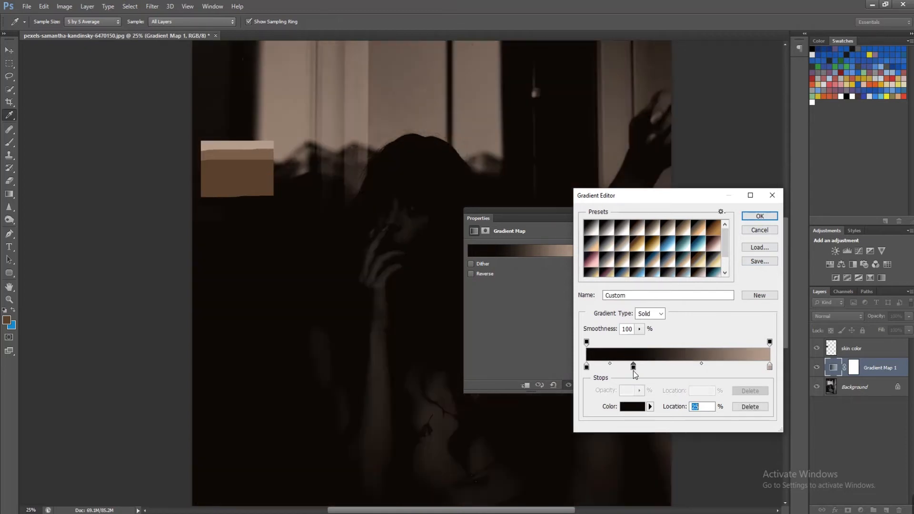
left_click(632, 406)
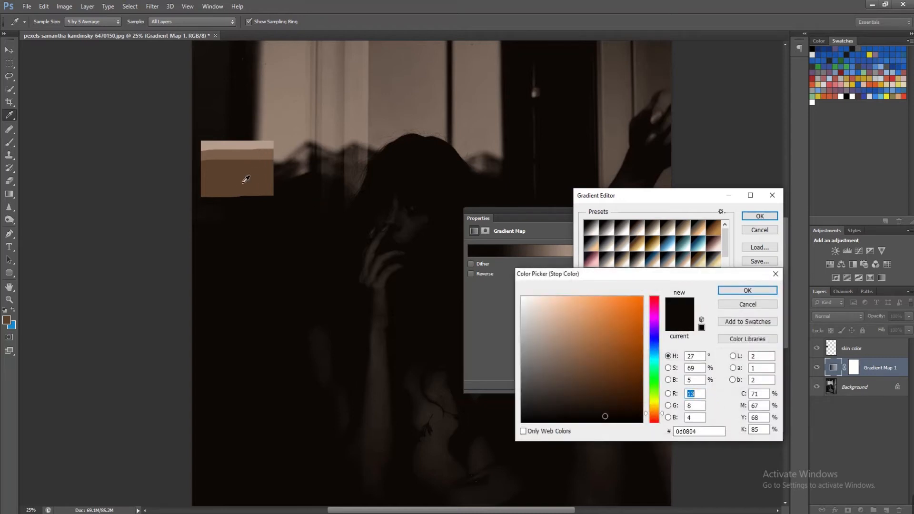
left_click(246, 179)
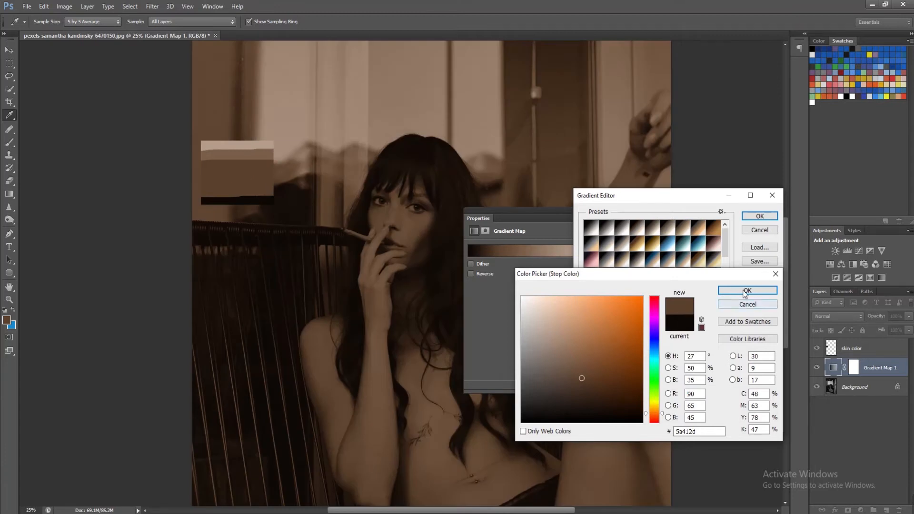
left_click(747, 290)
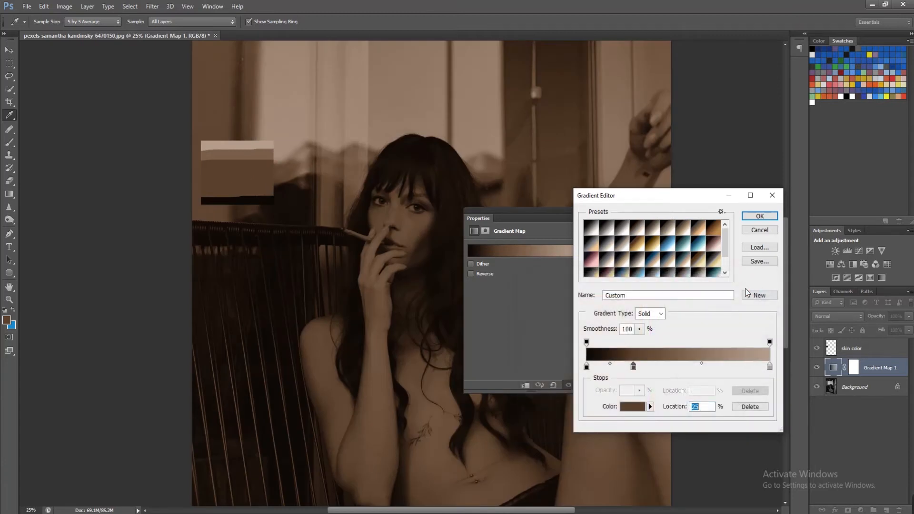
- Add a colour stop at 71% in the gradient, using the mid brown (7b5f49) sampled from the swatch block
left_click(717, 367)
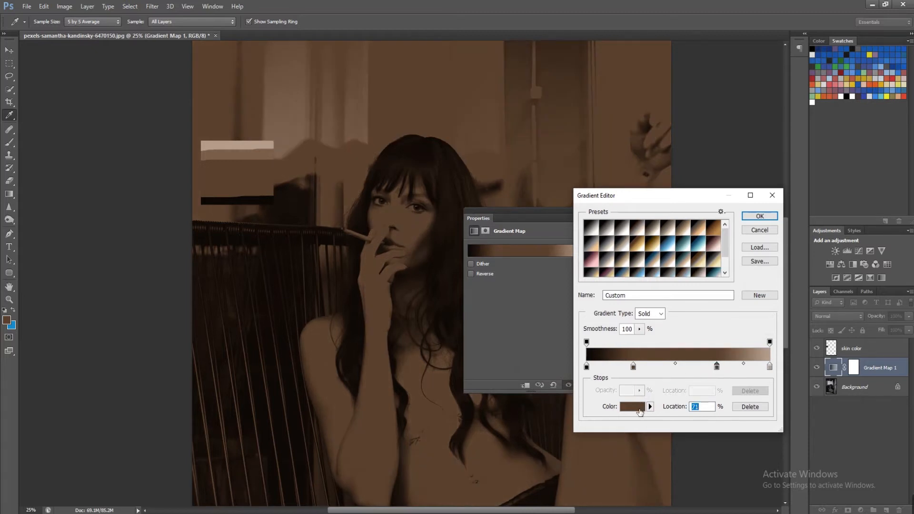
left_click(639, 409)
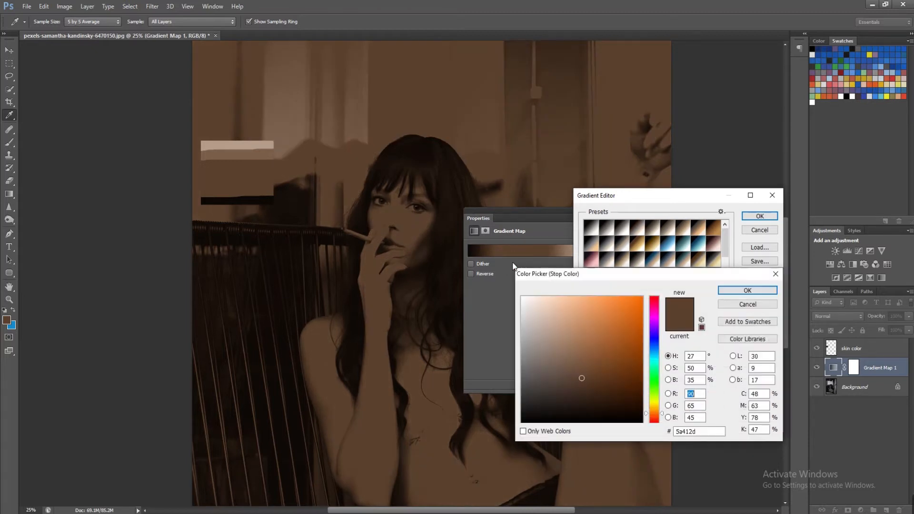
left_click(230, 157)
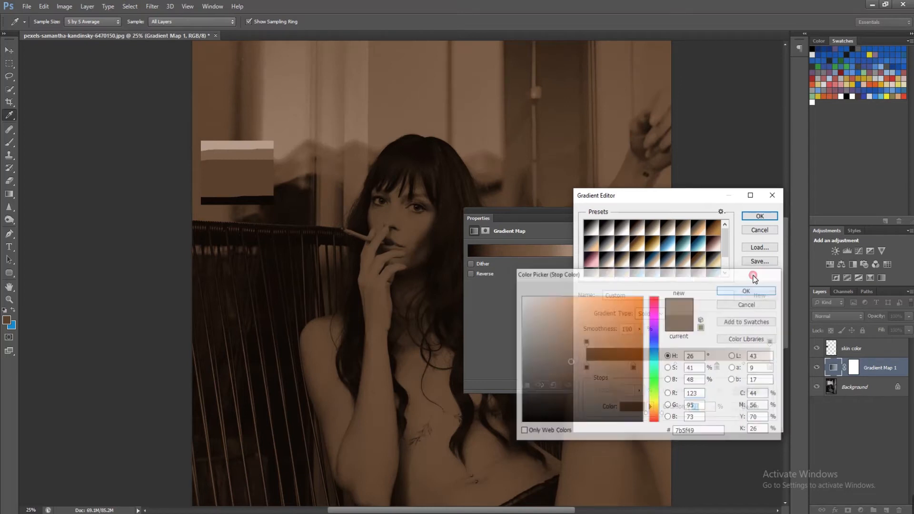
left_click(748, 291)
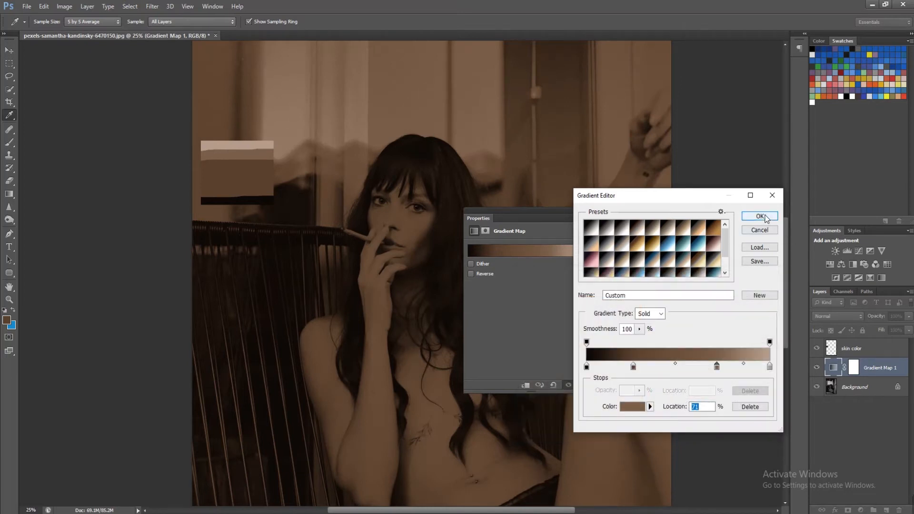
- Move the darker brown stop to 32% and shift the mid brown stop closer to the gradient's middle
left_click(635, 367)
left_click_drag(636, 367, 655, 366)
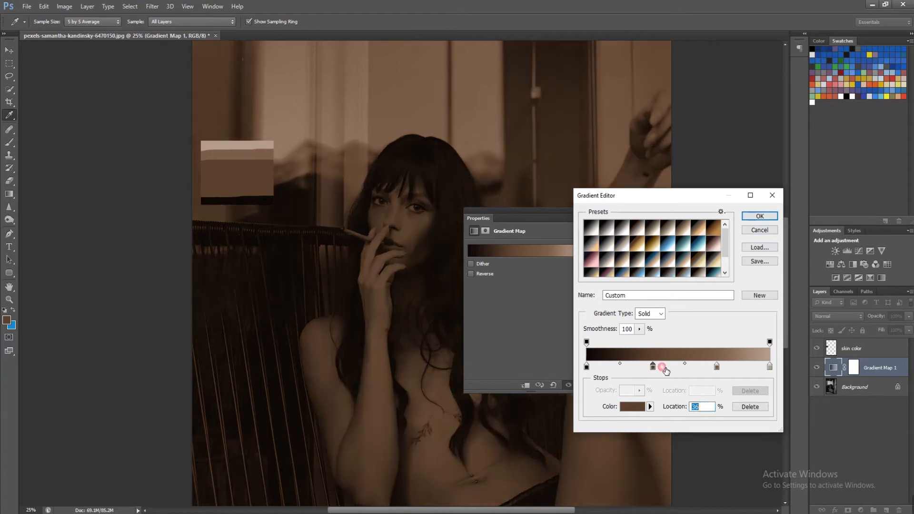
left_click_drag(718, 369, 646, 370)
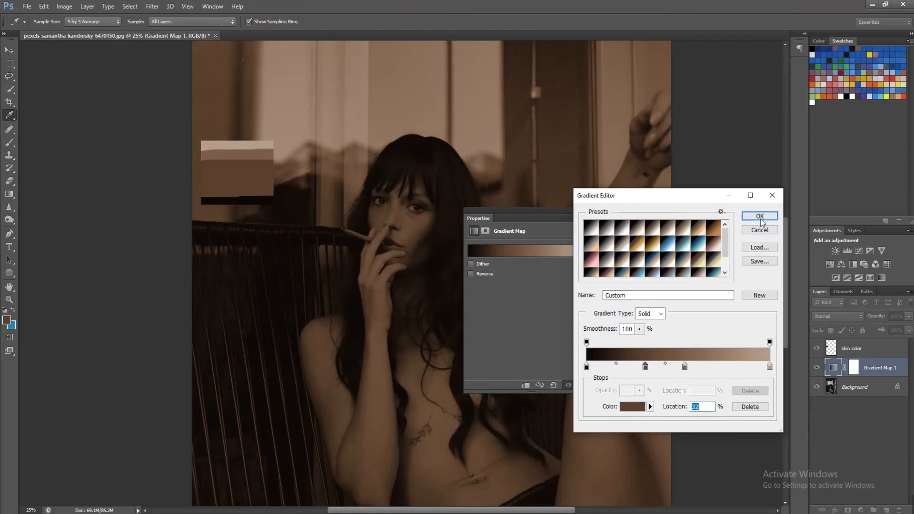
left_click_drag(685, 367, 690, 367)
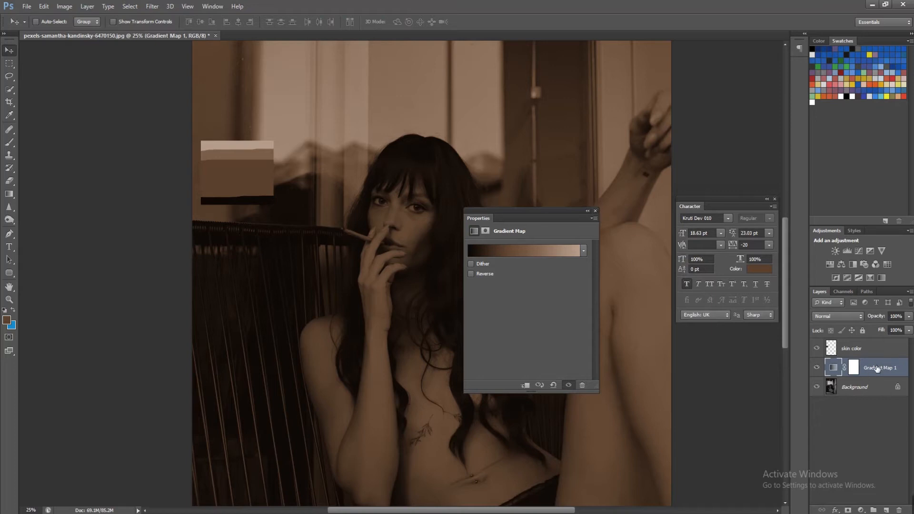
- Set the Gradient Map layer's blend mode to Color, and spread its darker and mid brown stops to 22% and 76%
left_click(835, 312)
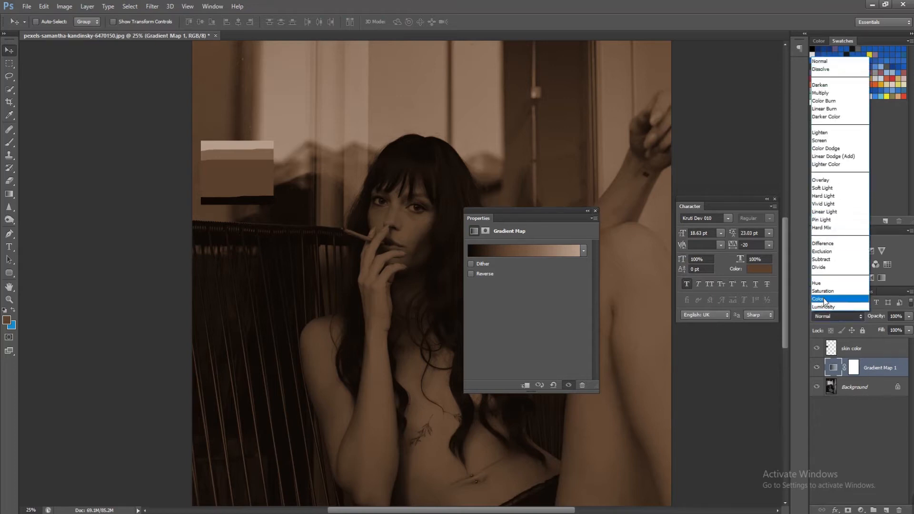
left_click(825, 302)
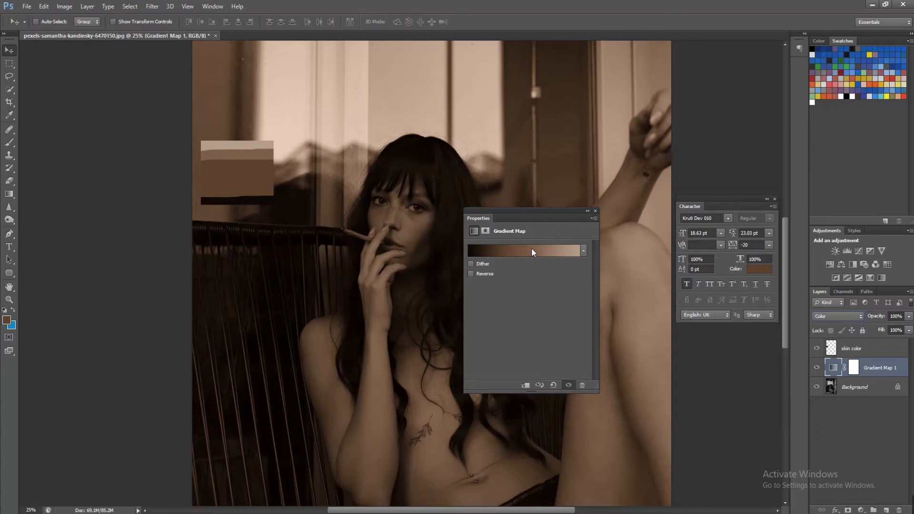
left_click(532, 247)
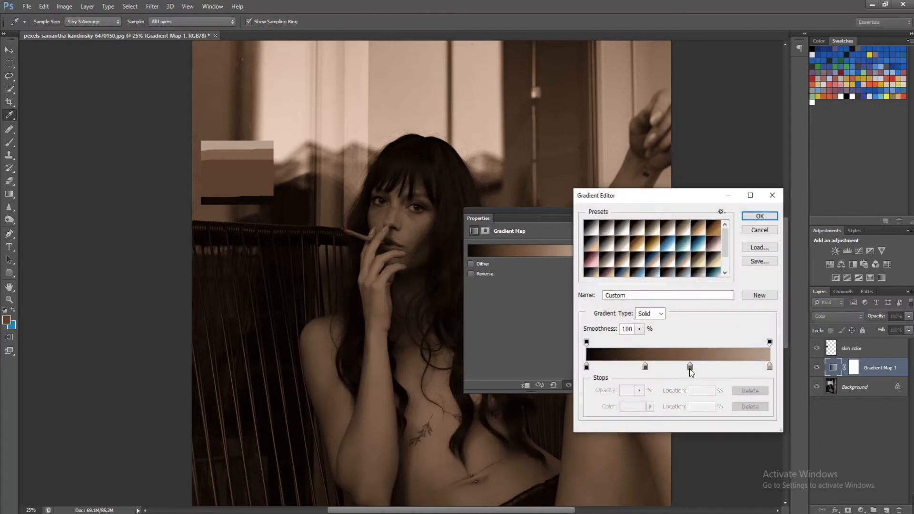
mouse_move(689, 366)
left_mouse_down()
mouse_move(730, 368)
mouse_move(712, 367)
left_mouse_up()
left_click_drag(646, 366, 623, 366)
left_click(711, 366)
mouse_move(713, 367)
left_mouse_down()
mouse_move(737, 370)
mouse_move(703, 367)
mouse_move(724, 368)
left_mouse_up()
left_click_drag(623, 367, 625, 367)
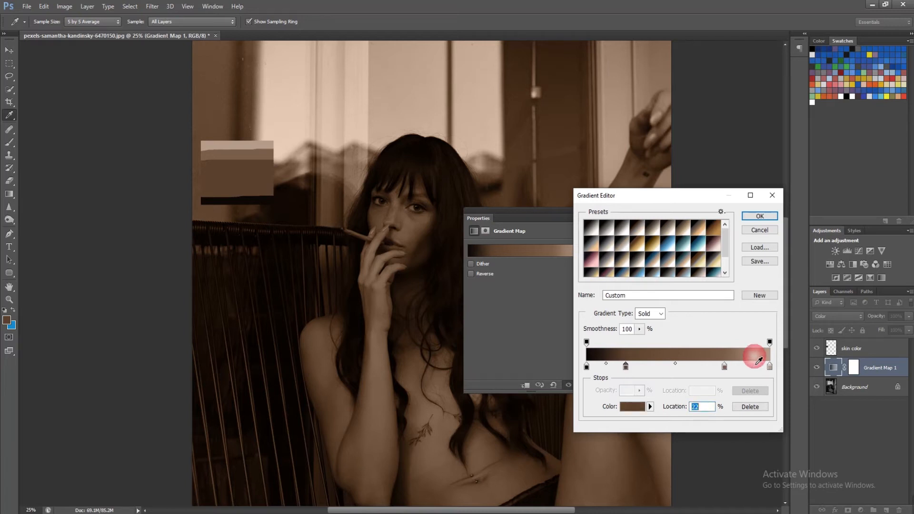
left_click(725, 367)
left_click(725, 368)
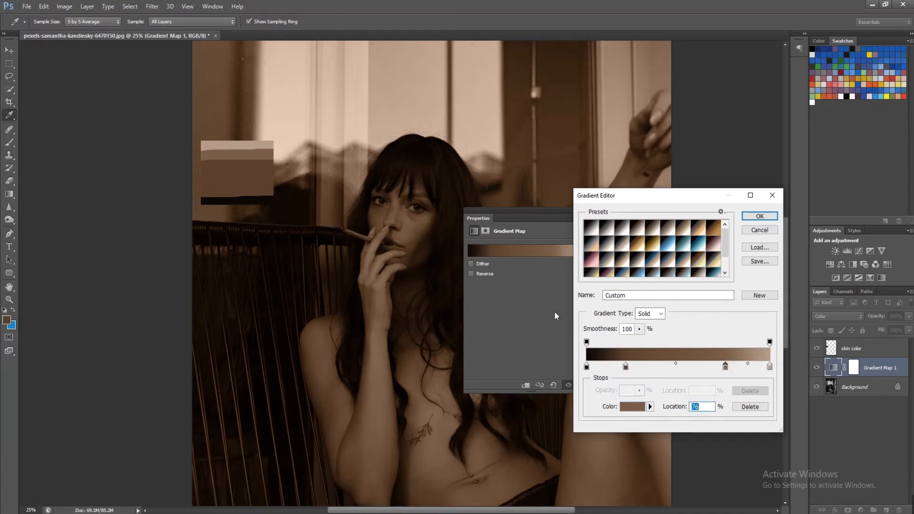
- Accept the gradient, close the Gradient Map properties, and invert the layer's mask to black
left_click(760, 217)
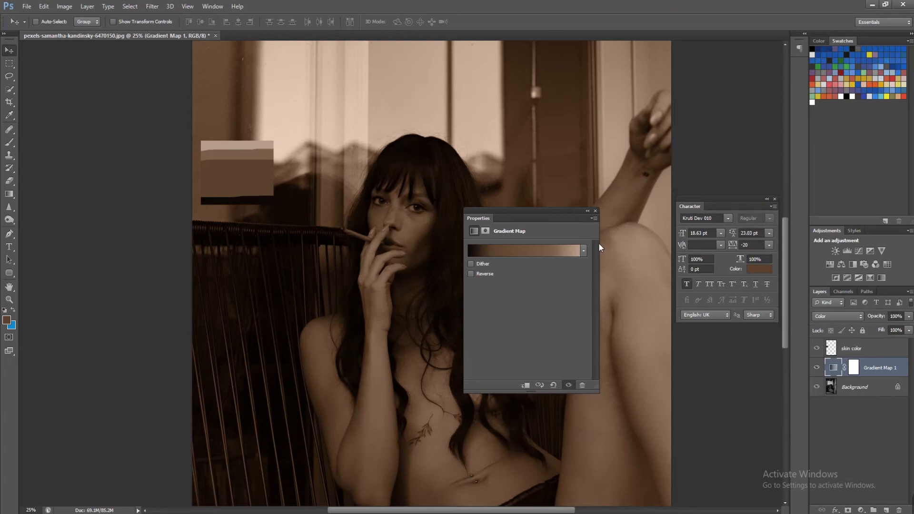
left_click(595, 211)
left_click_drag(501, 312, 491, 246)
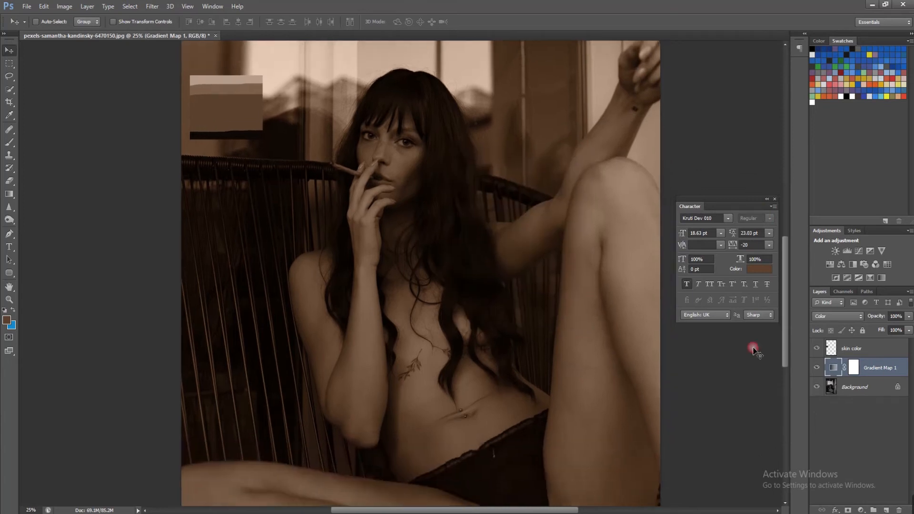
left_click(854, 368)
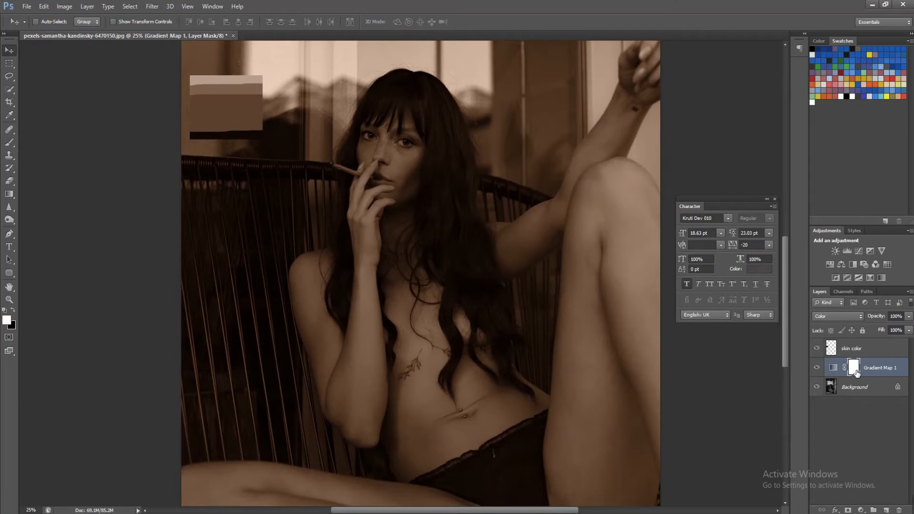
left_click_drag(856, 372, 857, 374)
key("ctrl+i")
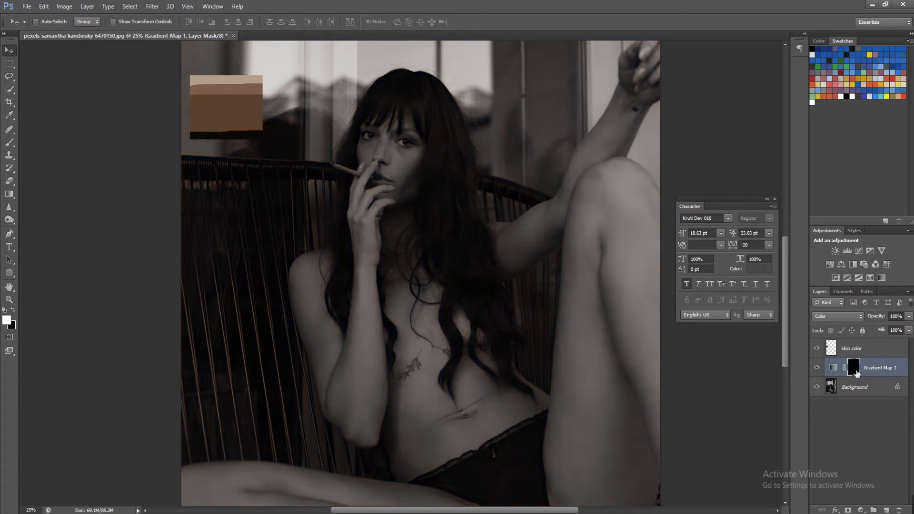
- Set up a soft round brush with 0% hardness, 600 px size and white (ffffff) as the foreground colour
left_click(9, 144)
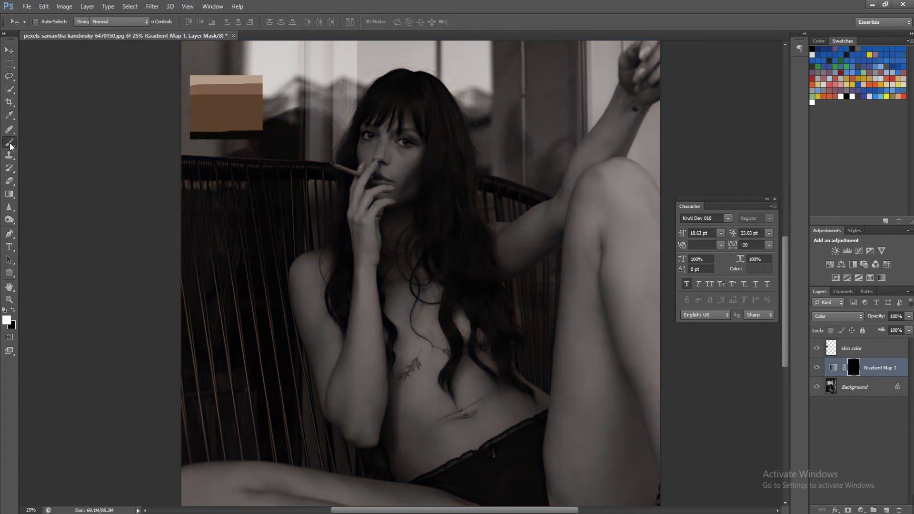
right_click(10, 145)
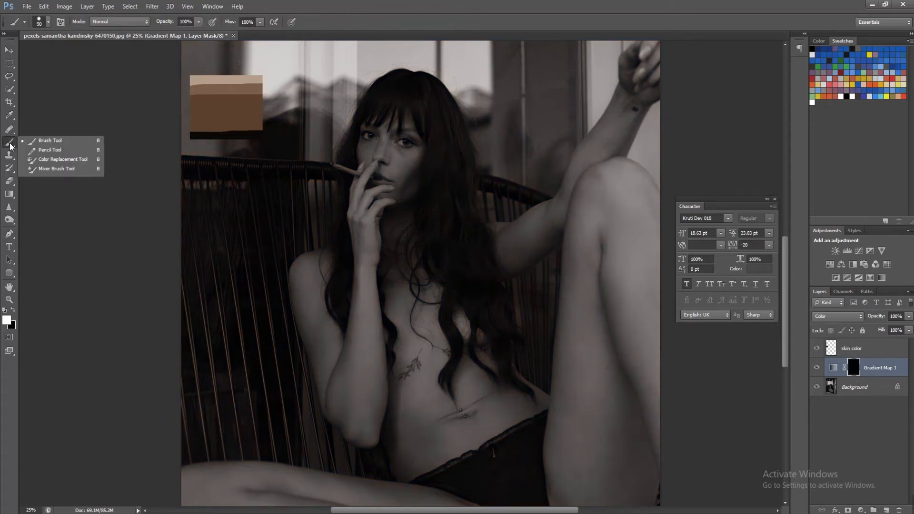
left_click(48, 21)
left_click(24, 103)
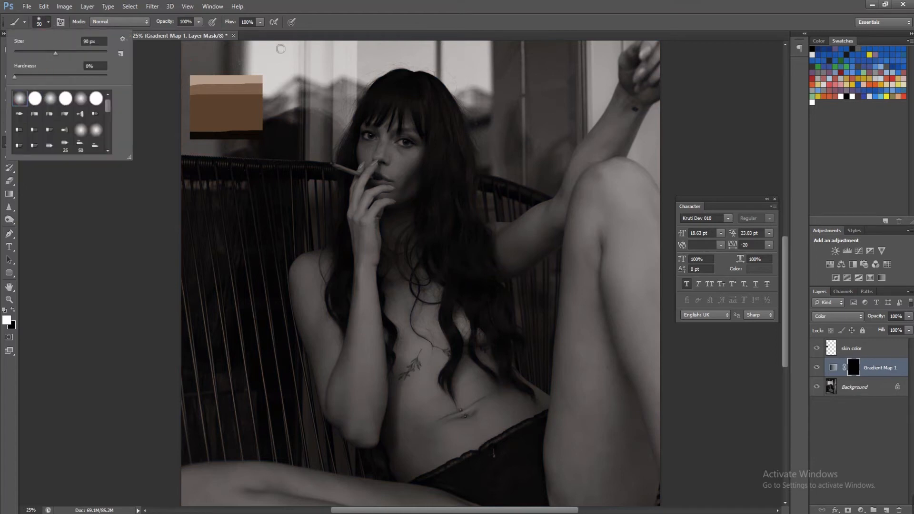
left_click(356, 6)
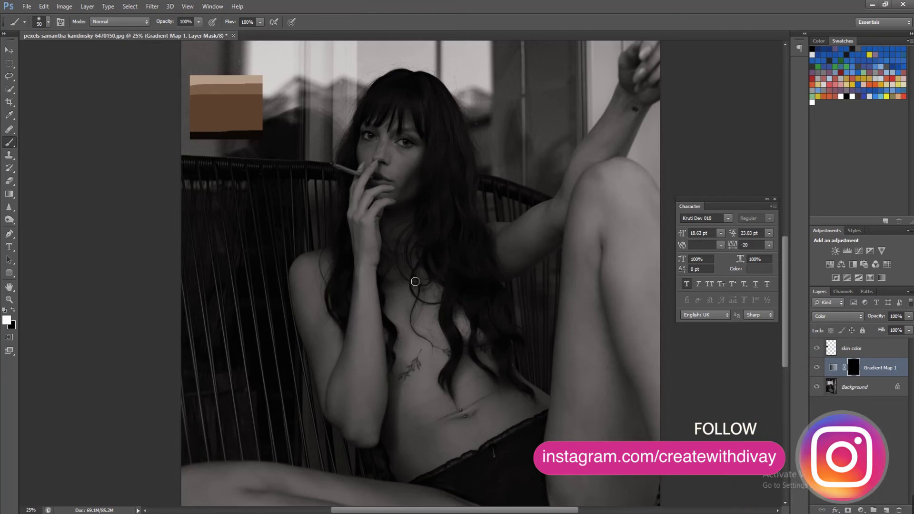
key("bracketright")
key("bracketright")
key("bracketright")
left_click(6, 322)
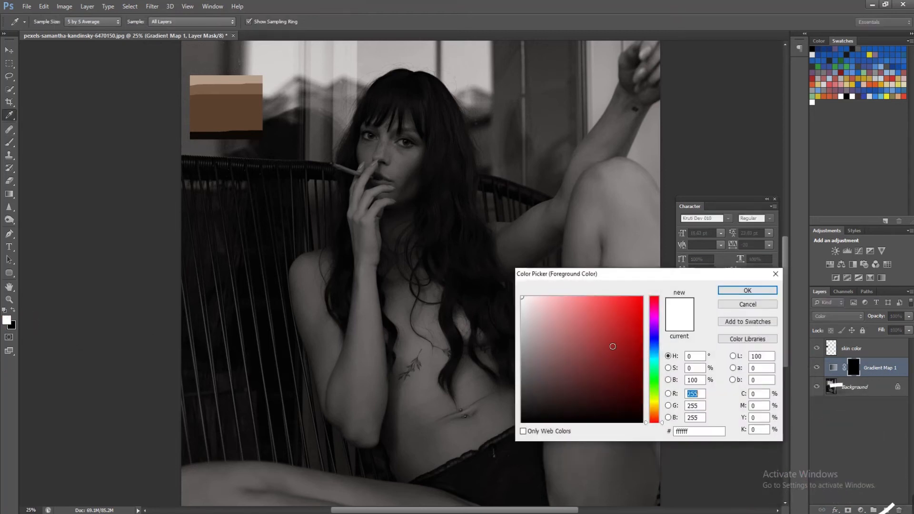
left_click(736, 291)
key("bracketright")
key("bracketright")
key("bracketright")
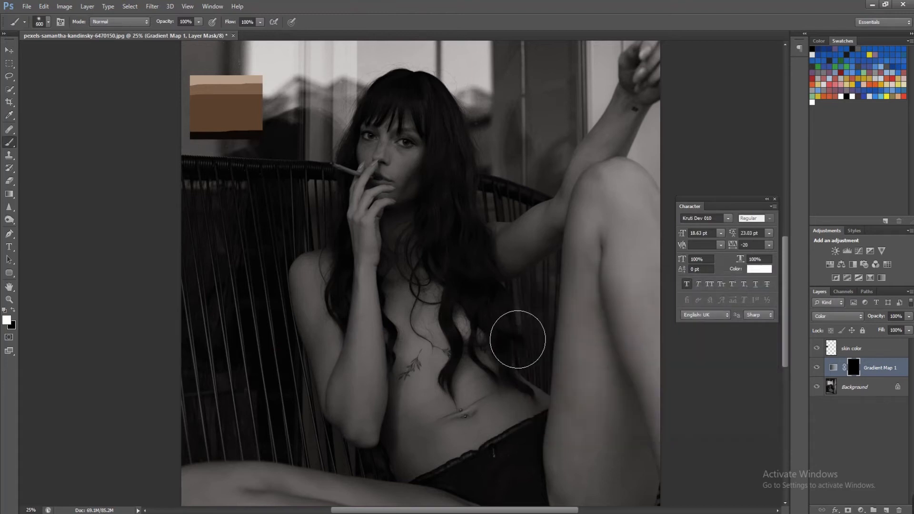
- Paint white on the Gradient Map mask over the woman's legs, torso, front arm, hand and lower face
mouse_move(633, 199)
left_mouse_down()
mouse_move(640, 238)
mouse_move(636, 231)
mouse_move(664, 209)
mouse_move(676, 250)
mouse_move(679, 377)
mouse_move(692, 437)
mouse_move(628, 398)
mouse_move(613, 285)
mouse_move(605, 310)
mouse_move(614, 390)
mouse_move(595, 479)
mouse_move(609, 513)
left_mouse_up()
key("space")
left_click_drag(606, 413, 581, 219)
mouse_move(571, 315)
left_mouse_down()
mouse_move(596, 416)
mouse_move(631, 315)
mouse_move(614, 379)
mouse_move(647, 383)
mouse_move(592, 383)
mouse_move(570, 318)
mouse_move(546, 403)
left_mouse_up()
mouse_move(492, 378)
left_mouse_down()
mouse_move(283, 330)
mouse_move(129, 311)
mouse_move(333, 320)
mouse_move(402, 334)
mouse_move(488, 378)
mouse_move(240, 348)
mouse_move(169, 360)
mouse_move(496, 385)
left_mouse_up()
left_click_drag(322, 173, 444, 364)
mouse_move(531, 335)
left_mouse_down()
mouse_move(528, 460)
mouse_move(645, 415)
mouse_move(562, 445)
mouse_move(523, 475)
mouse_move(648, 425)
mouse_move(564, 317)
mouse_move(590, 352)
mouse_move(489, 294)
mouse_move(488, 215)
mouse_move(498, 217)
mouse_move(501, 158)
mouse_move(517, 148)
mouse_move(529, 205)
mouse_move(495, 187)
mouse_move(517, 197)
mouse_move(489, 234)
mouse_move(471, 207)
mouse_move(479, 276)
mouse_move(471, 437)
mouse_move(487, 406)
mouse_move(478, 441)
mouse_move(458, 426)
mouse_move(448, 367)
mouse_move(432, 385)
mouse_move(414, 285)
mouse_move(433, 266)
mouse_move(410, 316)
mouse_move(433, 332)
mouse_move(448, 370)
mouse_move(431, 295)
mouse_move(418, 289)
mouse_move(449, 424)
mouse_move(476, 447)
left_mouse_up()
- Reduce the brush to 250 px and paint the raised arm and hand into the mask
key("bracketleft")
key("bracketleft")
key("bracketleft")
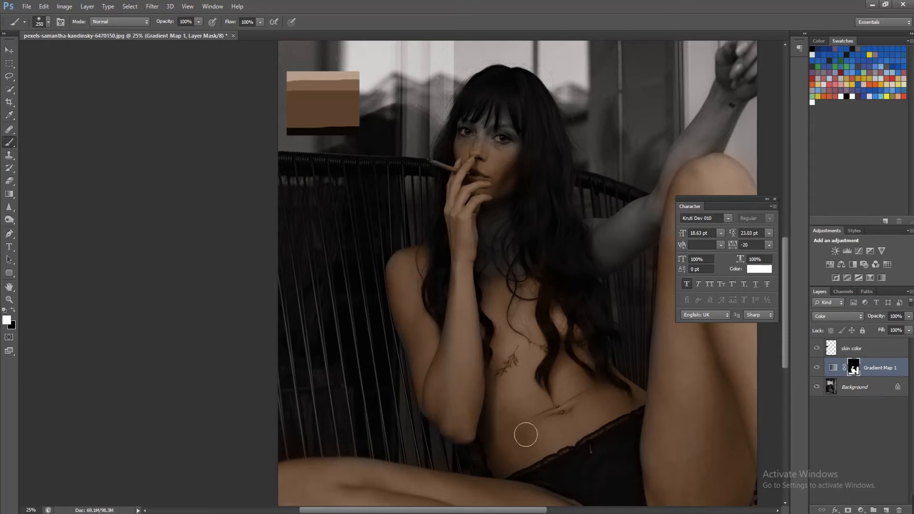
mouse_move(622, 239)
left_mouse_down()
mouse_move(656, 251)
mouse_move(696, 163)
mouse_move(726, 155)
mouse_move(768, 63)
mouse_move(751, 73)
left_mouse_up()
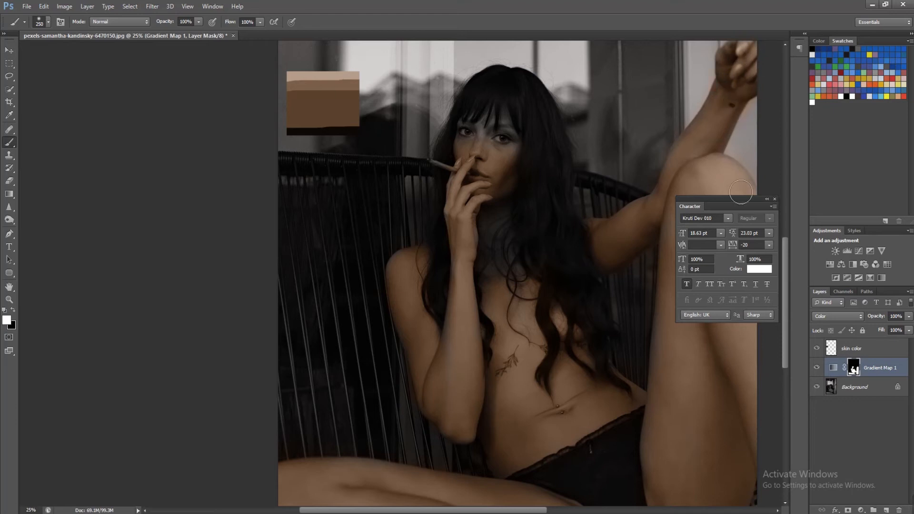
left_click_drag(674, 290, 603, 209)
mouse_move(601, 280)
left_mouse_down()
mouse_move(428, 438)
mouse_move(492, 439)
mouse_move(300, 406)
mouse_move(480, 373)
left_mouse_up()
- Paint the uncoloured skin on the shoulder, neck and upper chest into the mask with a 150 px brush
key("bracketright")
key("bracketright")
key("bracketright")
key("ctrl+plus")
key("ctrl+plus")
left_click_drag(401, 209, 377, 405)
key("bracketleft")
key("bracketleft")
key("bracketleft")
key("bracketleft")
key("bracketleft")
key("bracketleft")
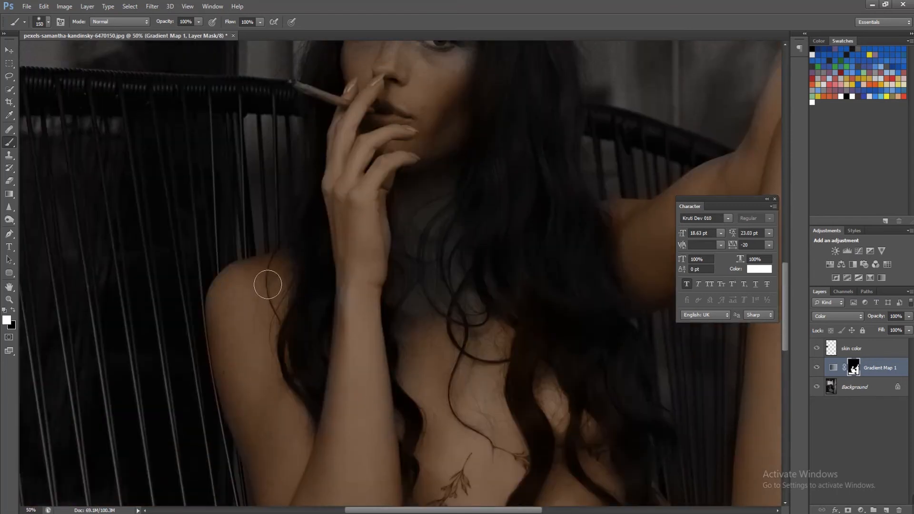
left_click_drag(281, 356, 276, 262)
left_click_drag(447, 258, 440, 439)
mouse_move(424, 305)
left_mouse_down()
mouse_move(414, 375)
mouse_move(479, 381)
mouse_move(434, 325)
mouse_move(416, 282)
left_mouse_up()
mouse_move(400, 146)
left_mouse_down()
mouse_move(395, 125)
mouse_move(425, 97)
mouse_move(407, 115)
mouse_move(459, 158)
mouse_move(406, 181)
mouse_move(353, 149)
mouse_move(355, 183)
mouse_move(353, 95)
mouse_move(386, 108)
left_mouse_up()
- Paint the remaining grey skin around the eyes into the mask with a 50 px brush
key("bracketleft")
key("bracketleft")
key("bracketleft")
key("bracketleft")
key("bracketleft")
key("bracketleft")
key("bracketleft")
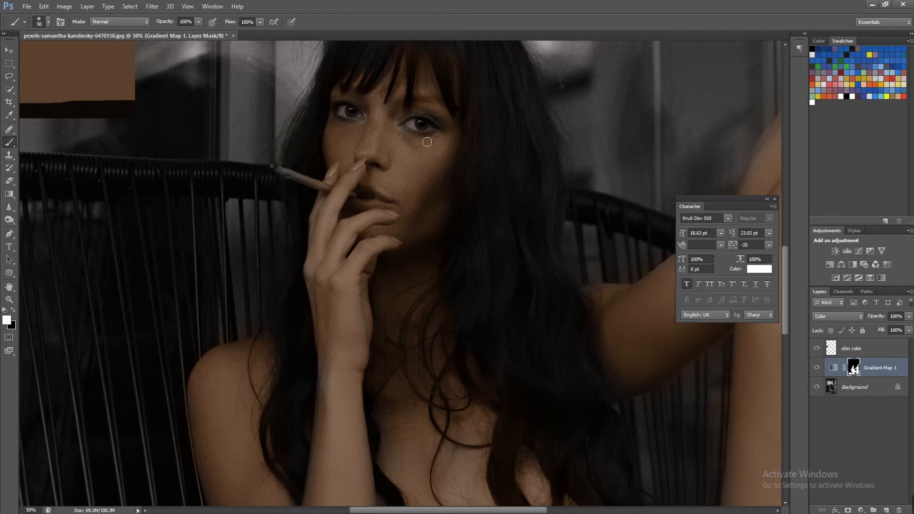
scroll(428, 198, "down", 4)
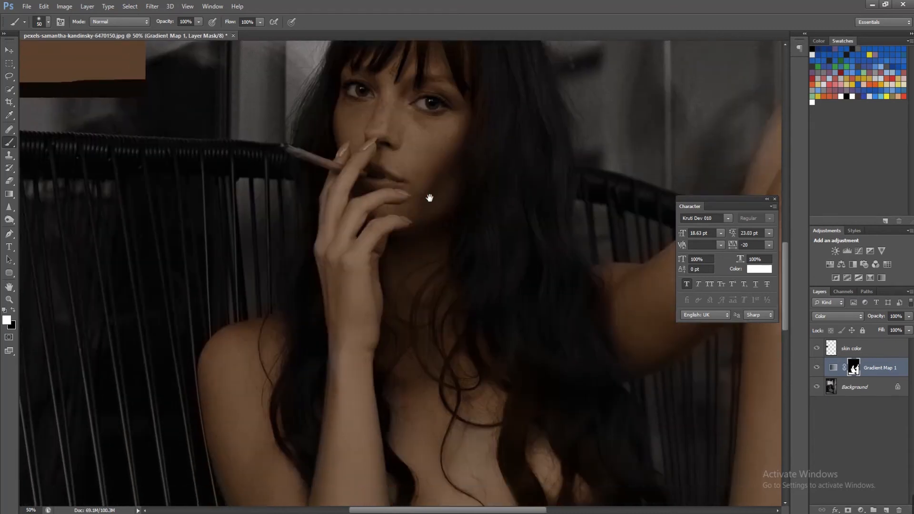
- Fill in the missed skin along the front forearm and the side of the torso with a 175 px brush
key("bracketright")
key("bracketright")
key("bracketright")
key("bracketright")
key("bracketright")
key("bracketright")
key("bracketright")
key("bracketright")
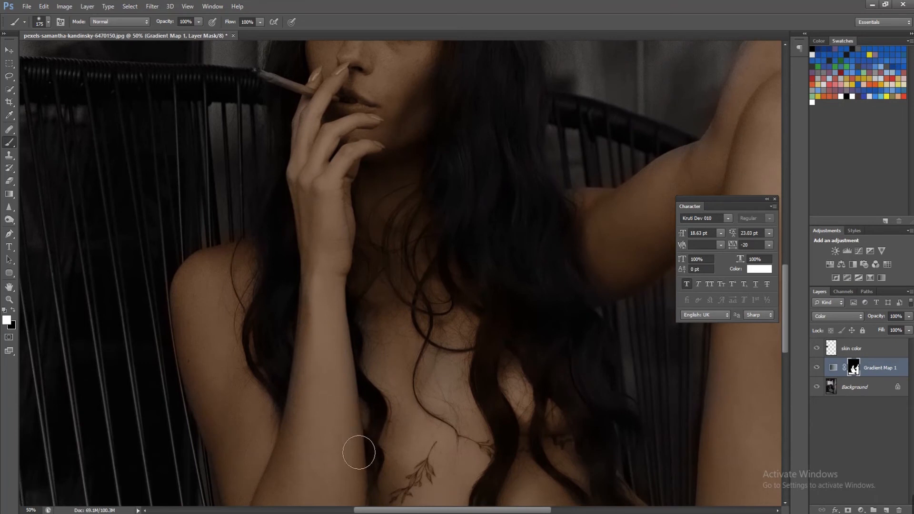
scroll(357, 449, "down", 3)
scroll(330, 408, "down", 6)
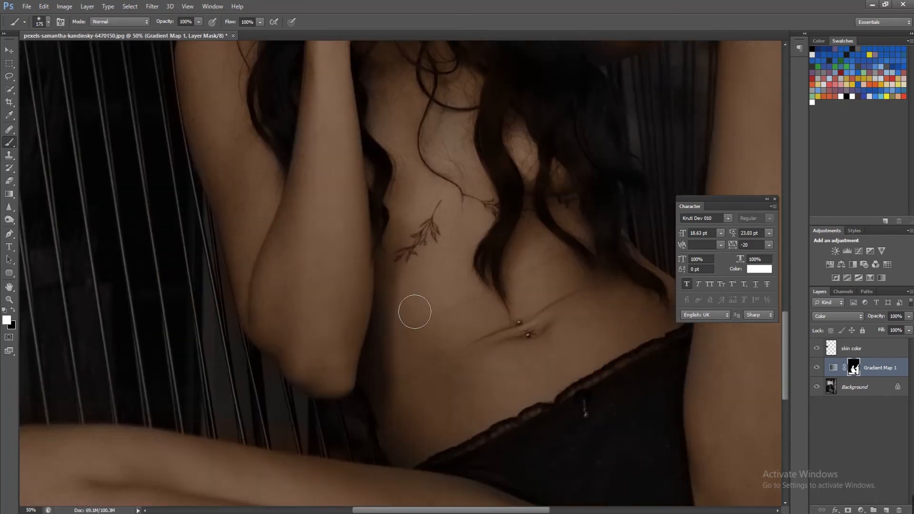
- Touch up the mask over the legs with a 300 px brush, and finish painting by switching to the Move tool
key("ctrl+minus")
key("ctrl+minus")
key("ctrl+minus")
key("bracketright")
key("bracketright")
key("bracketright")
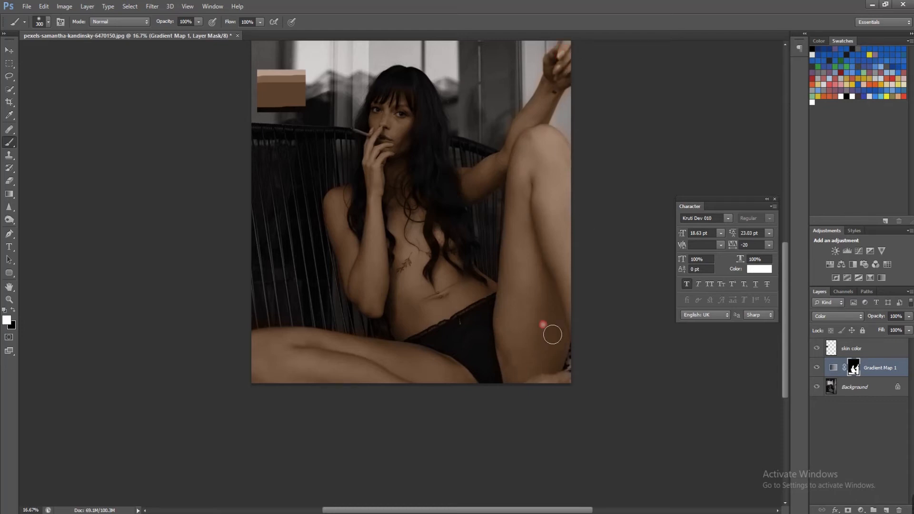
key("ctrl+plus")
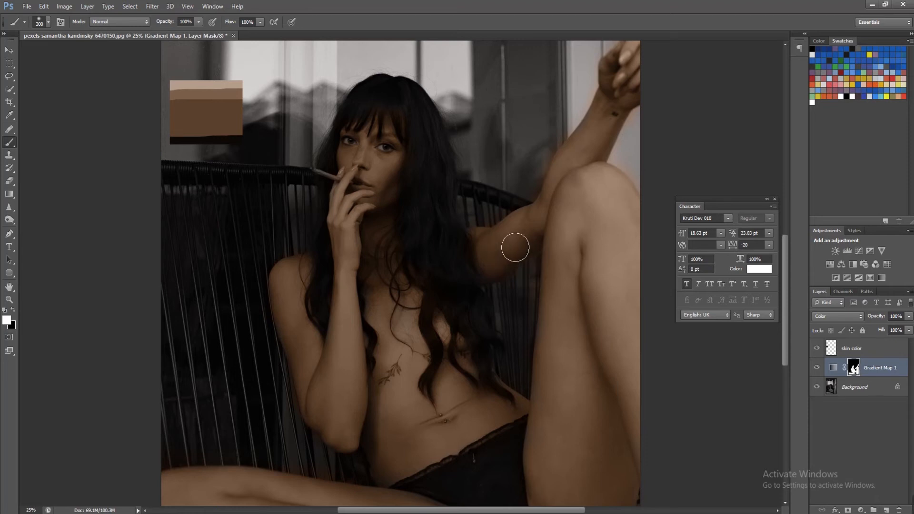
key("bracketleft")
key("bracketleft")
key("bracketleft")
key("bracketleft")
key("bracketleft")
left_click(9, 50)
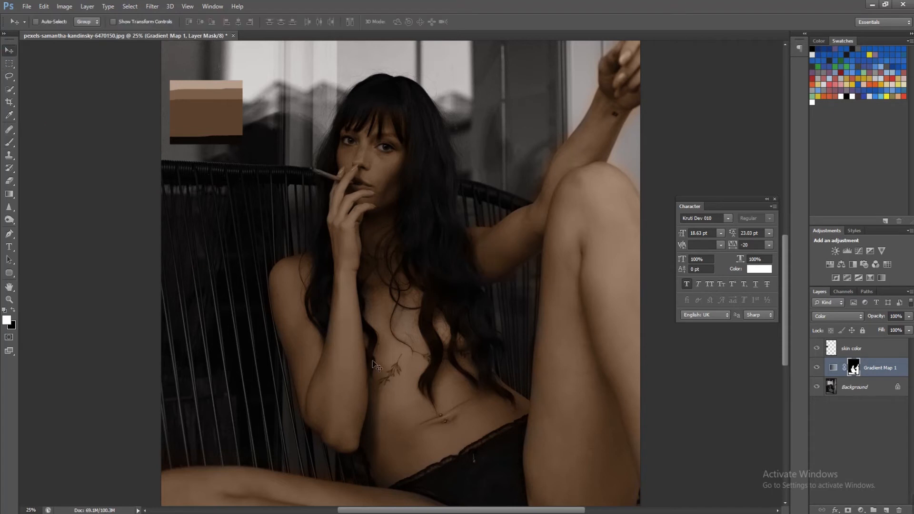
left_click_drag(438, 423, 419, 399)
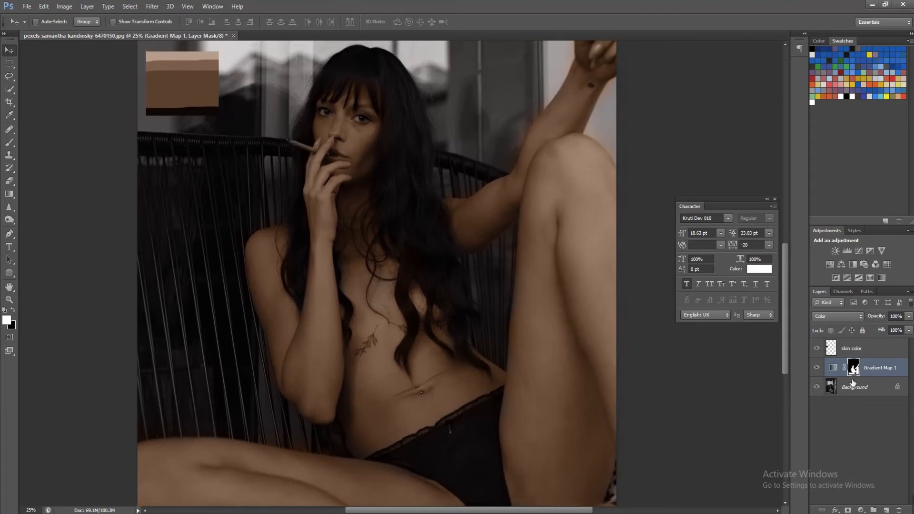
- Split the Gradient Map layer's Blend If range for the underlying layer to 0/58 in the shadows and 222/255 in the highlights
double_click(906, 365)
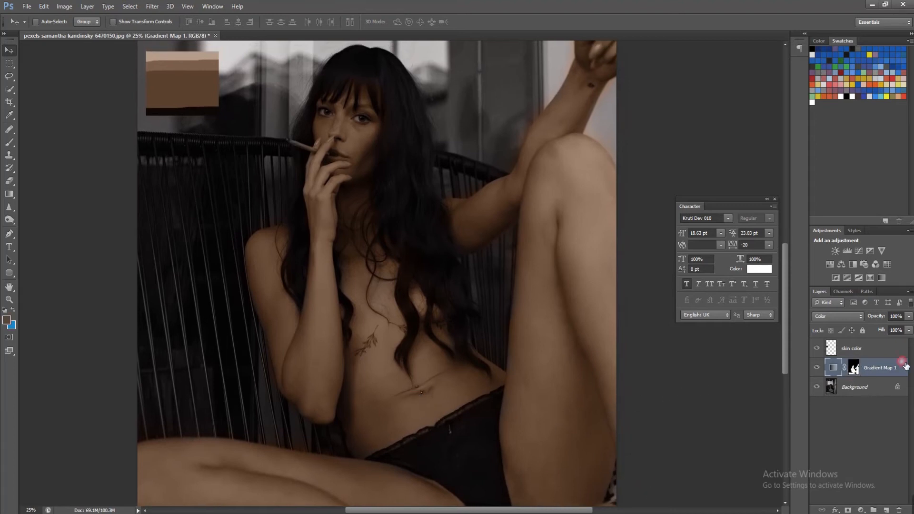
left_click_drag(538, 164, 629, 170)
left_click(205, 237)
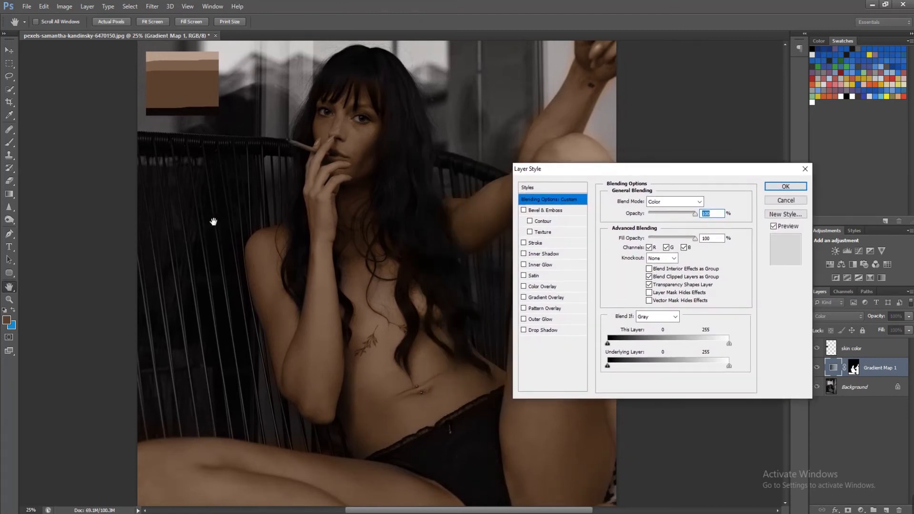
key("ctrl+plus")
left_click_drag(213, 221, 230, 125)
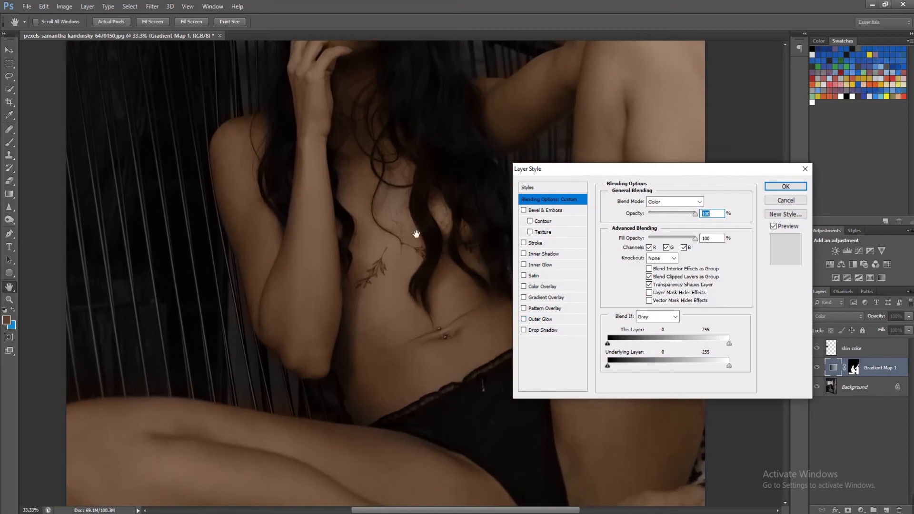
left_click_drag(414, 237, 397, 386)
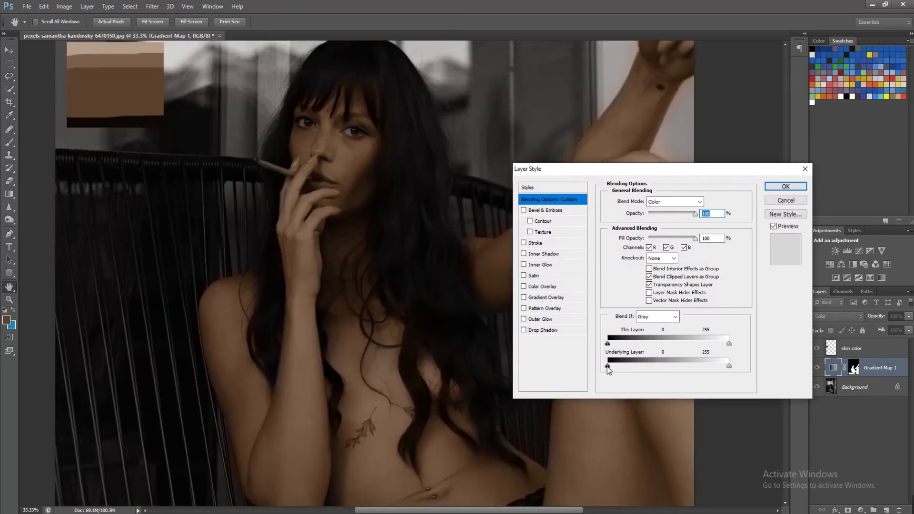
left_click_drag(623, 364, 605, 367)
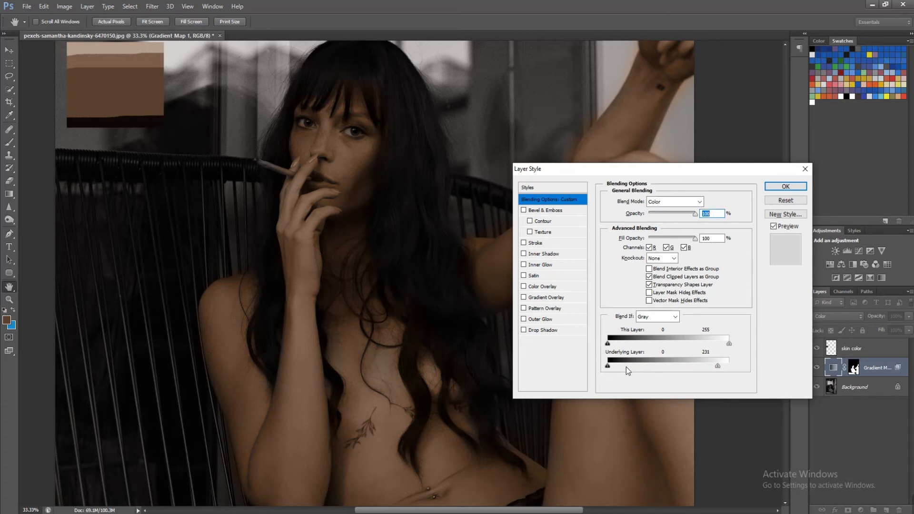
left_click_drag(607, 366, 629, 367)
left_click_drag(628, 364, 636, 366)
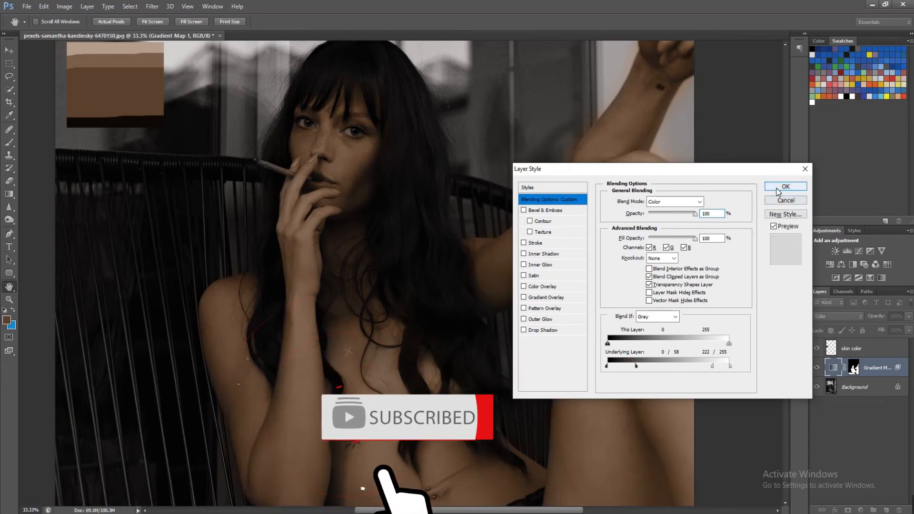
left_click(784, 187)
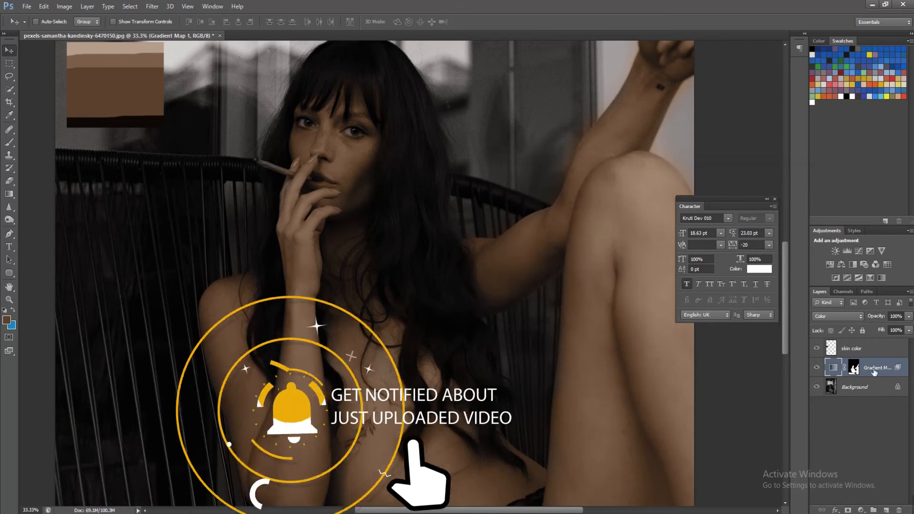
- Refine the Gradient Map layer's underlying Blend If range to 0/34 and 203/255, compare the preview, and close the Character panel
left_click(855, 369)
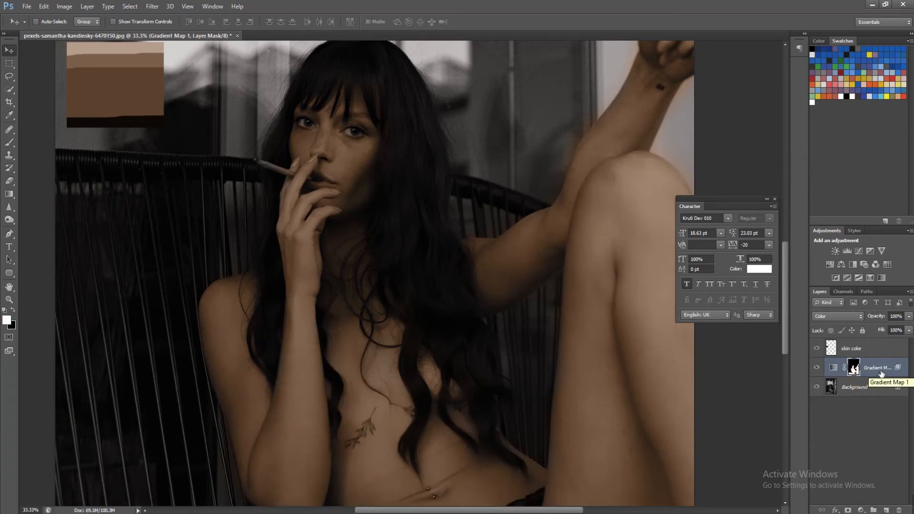
left_click(833, 368)
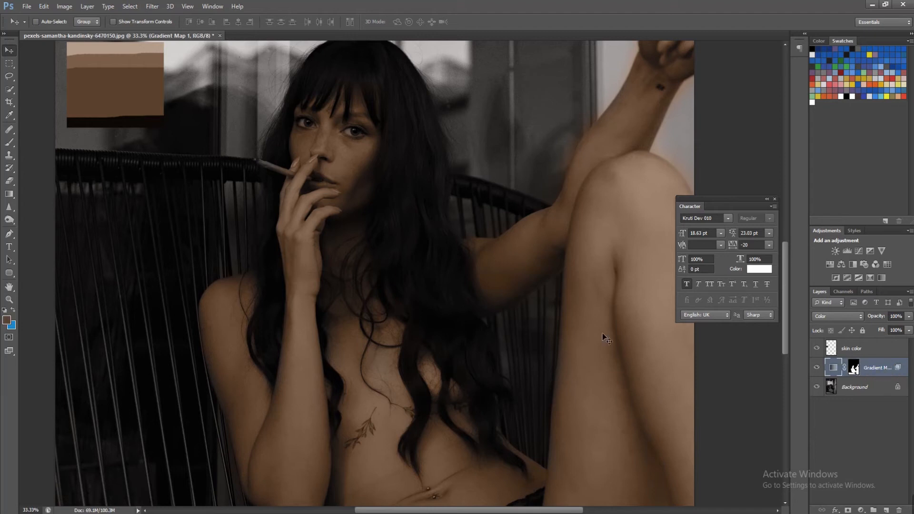
double_click(880, 376)
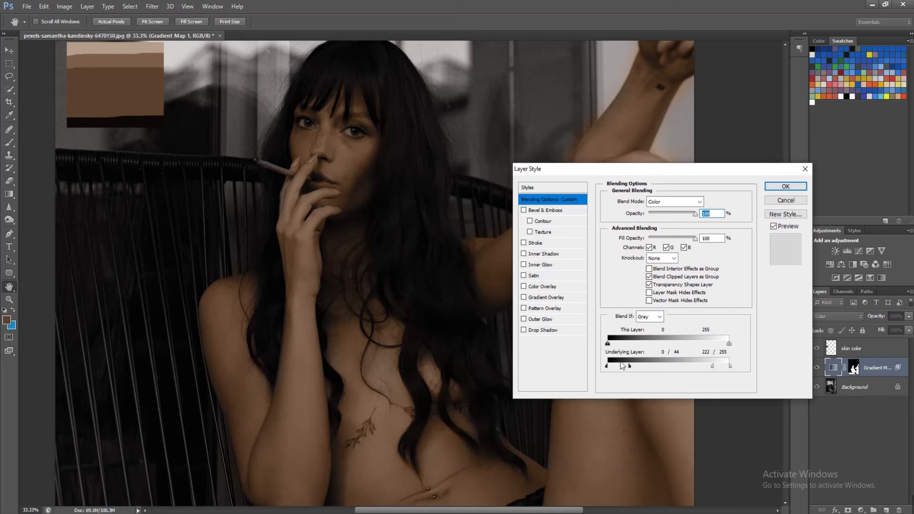
left_click_drag(629, 367, 619, 364)
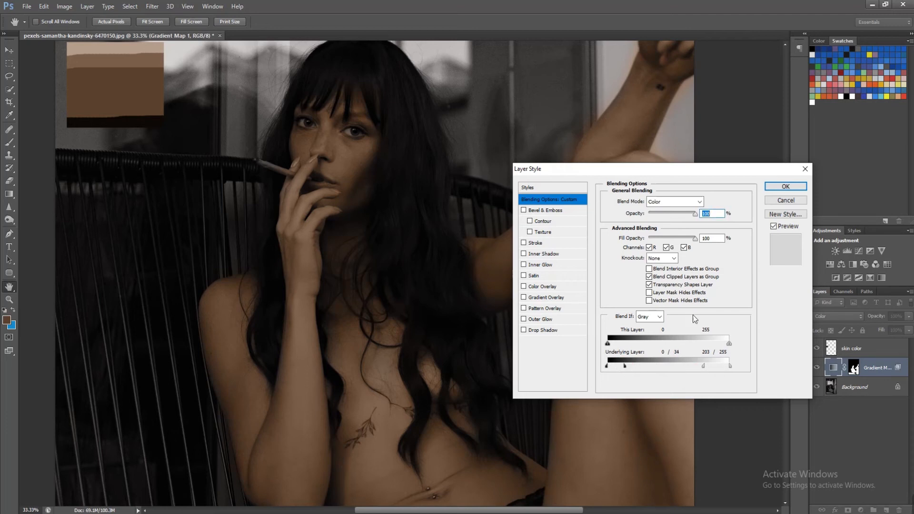
left_click(774, 226)
left_click(785, 186)
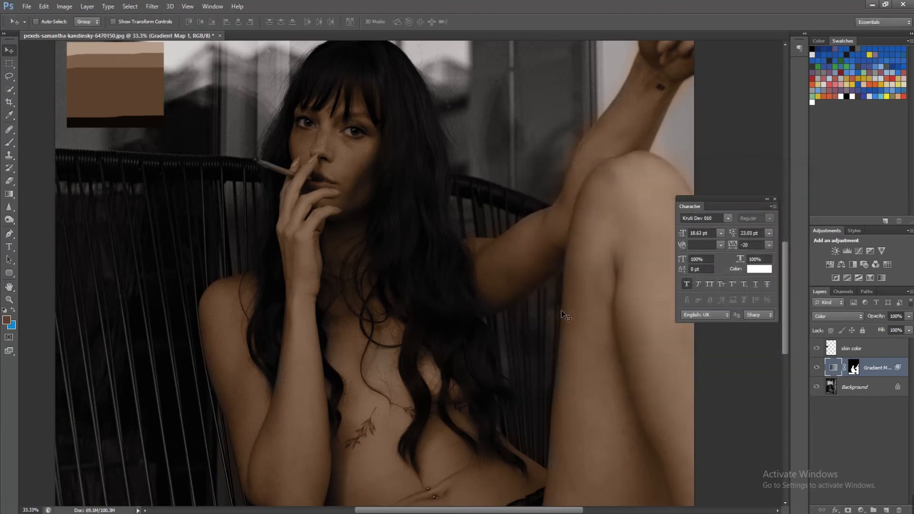
left_click(774, 199)
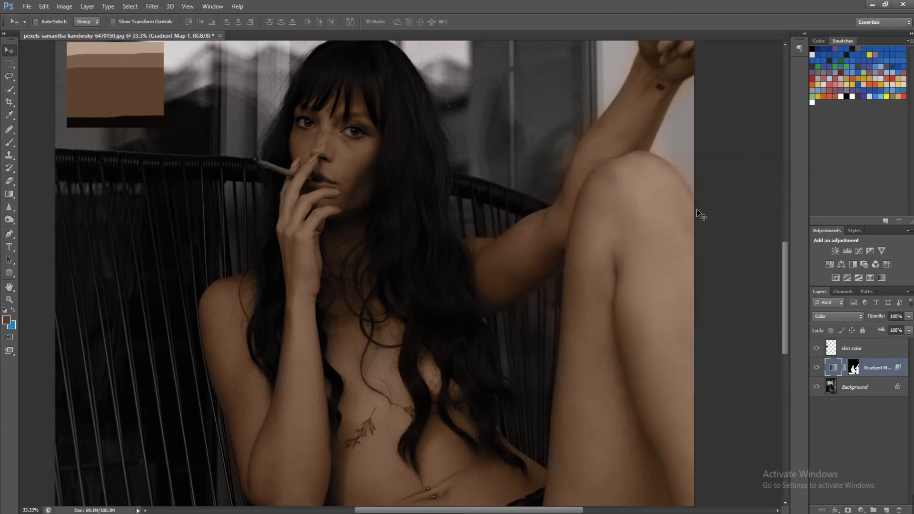
key("ctrl+minus")
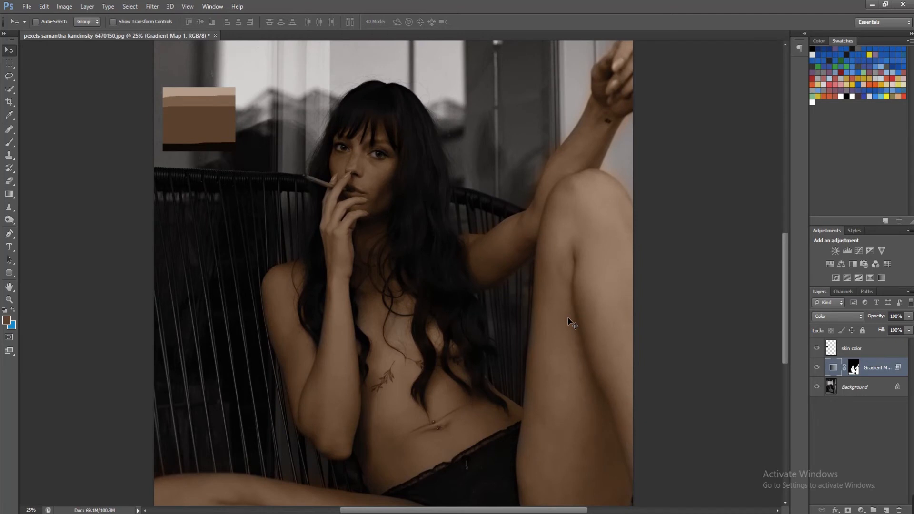
- Add a colorized Hue/Saturation layer above the Gradient Map with hue 333, saturation 100 and lightness +10
left_click_drag(558, 358, 552, 310)
key("ctrl+plus")
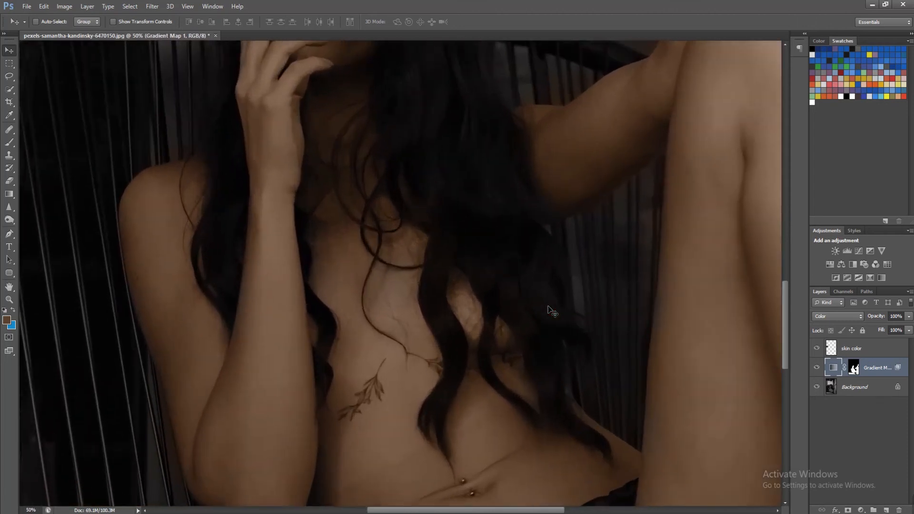
left_click_drag(549, 308, 514, 44)
left_click_drag(477, 306, 484, 425)
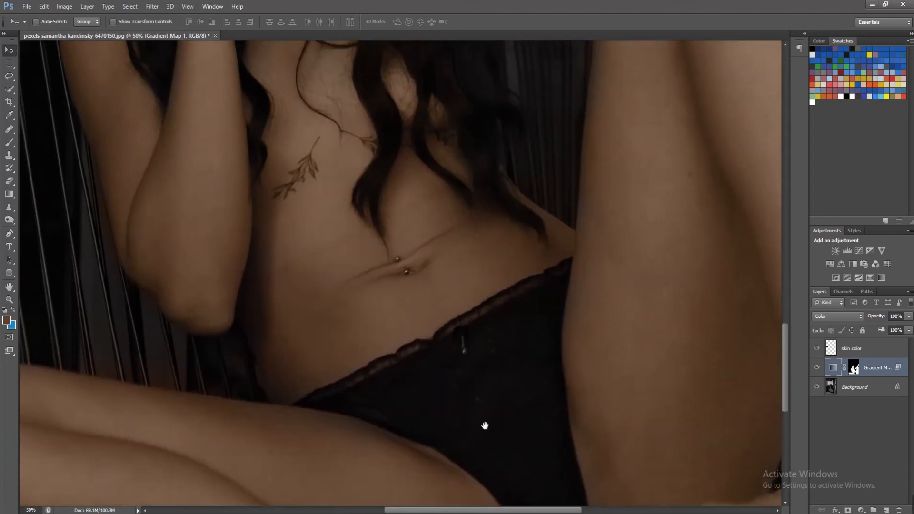
left_click(860, 509)
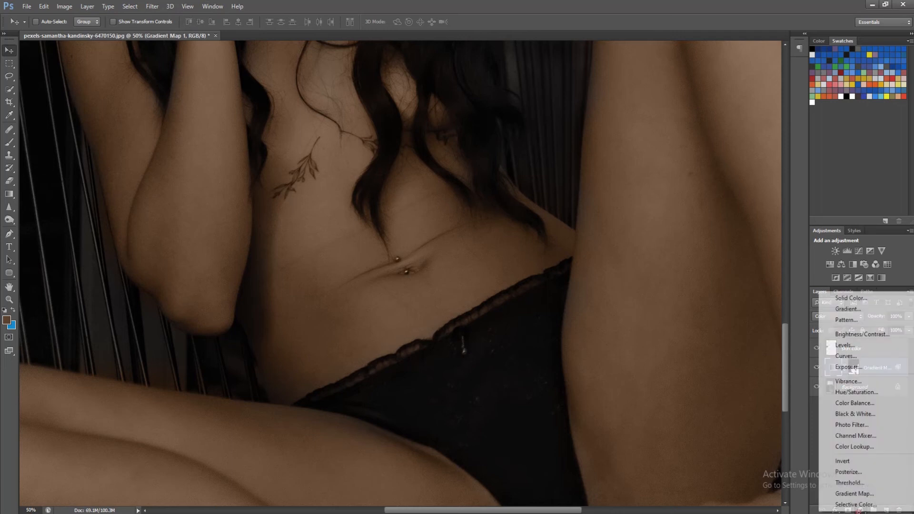
left_click(852, 392)
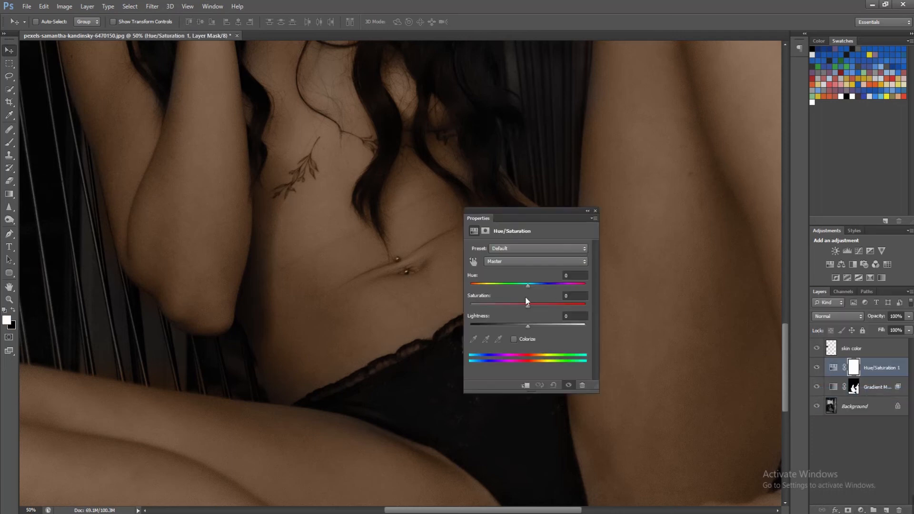
left_click(514, 338)
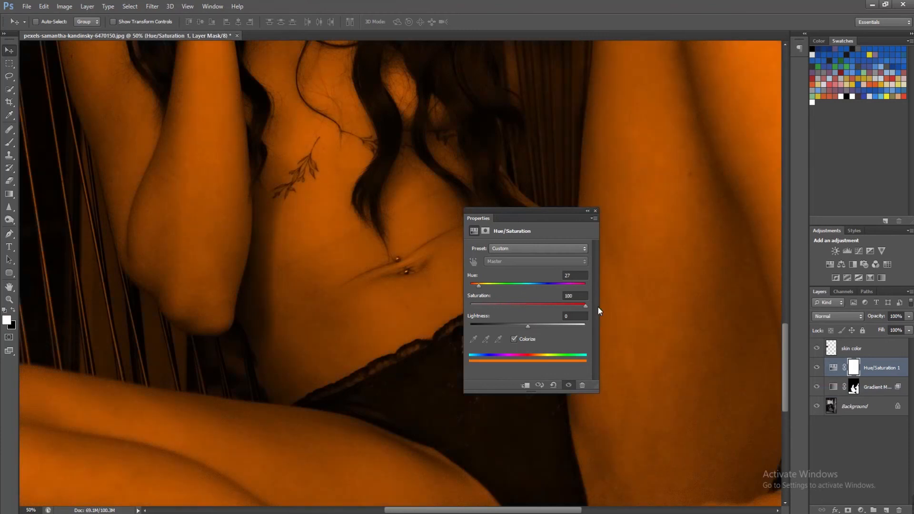
left_click_drag(478, 285, 572, 286)
mouse_move(524, 326)
left_mouse_down()
mouse_move(504, 328)
mouse_move(533, 326)
left_mouse_up()
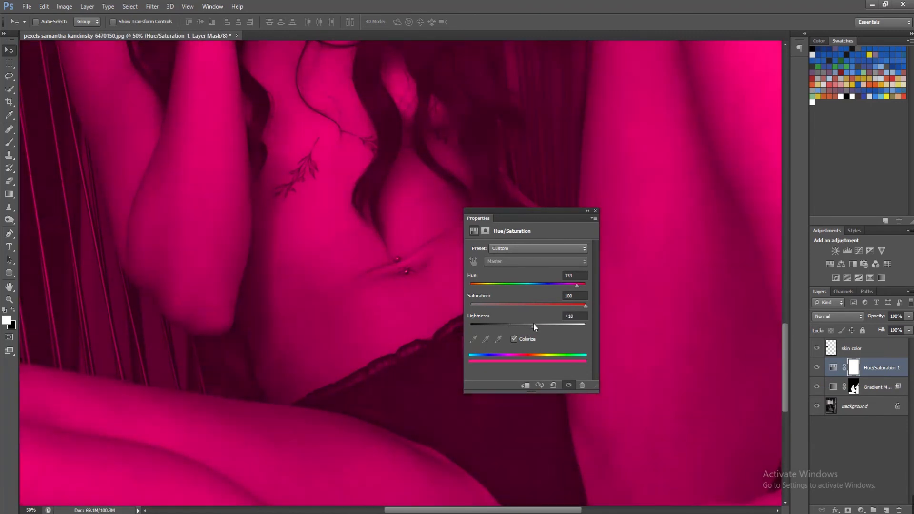
left_click(596, 211)
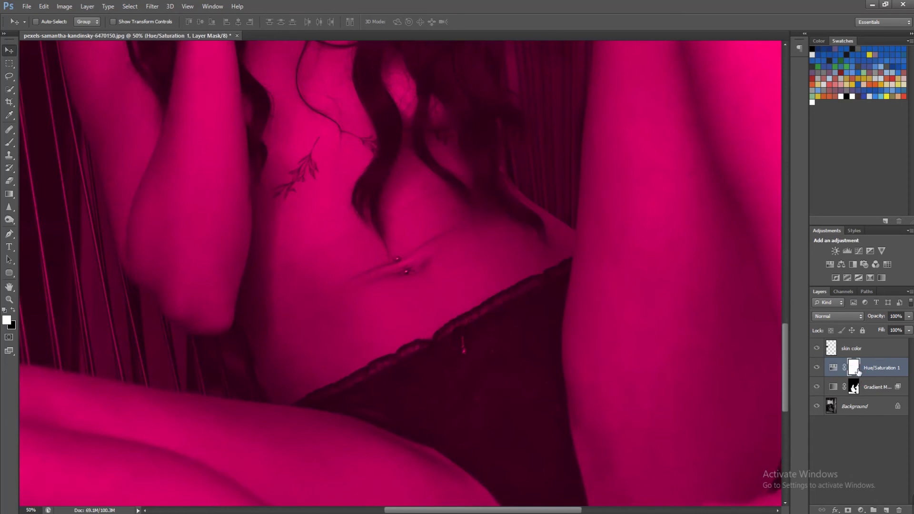
- Invert the pink Hue/Saturation layer's mask to black and ready the Brush tool with white as the foreground colour
key("ctrl+i")
left_click_drag(524, 254, 543, 241)
left_click_drag(334, 235, 322, 197)
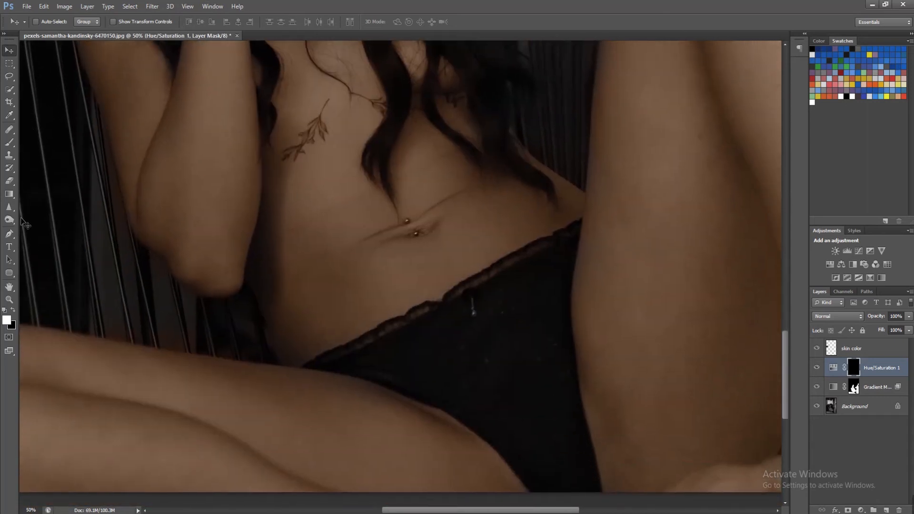
left_click(7, 320)
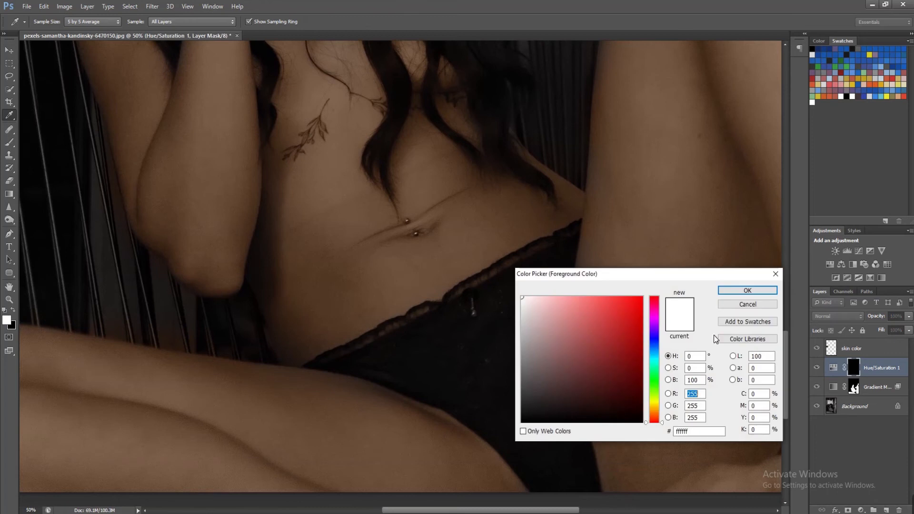
left_click(764, 294)
left_click_drag(10, 142, 55, 142)
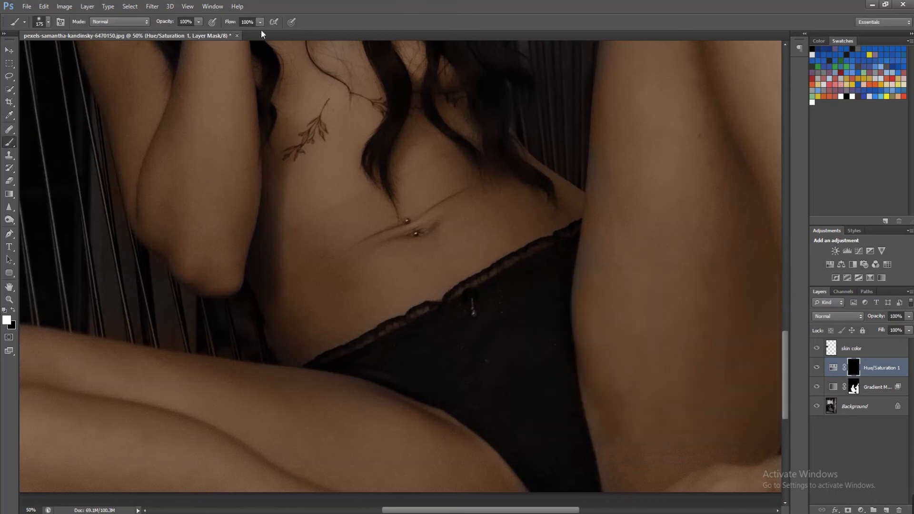
- Paint the pink tint onto the underwear beside the raised thigh with a 175 px brush, refining the thigh edge at 60 px
mouse_move(529, 327)
left_mouse_down()
mouse_move(515, 358)
mouse_move(554, 298)
mouse_move(539, 300)
mouse_move(572, 279)
mouse_move(571, 430)
mouse_move(527, 281)
left_mouse_up()
mouse_move(535, 241)
left_mouse_down()
mouse_move(558, 394)
mouse_move(562, 378)
mouse_move(566, 389)
mouse_move(556, 353)
left_mouse_up()
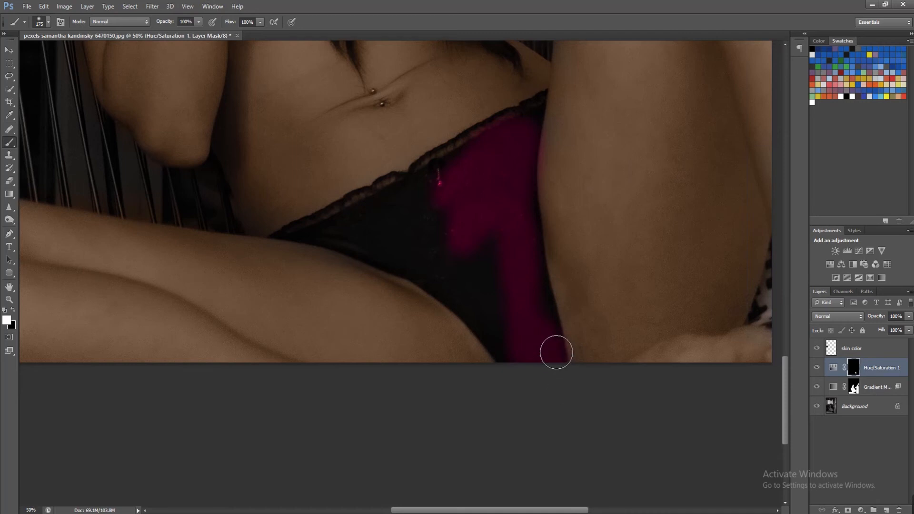
key("bracketleft")
key("bracketleft")
key("bracketleft")
key("bracketleft")
key("bracketleft")
key("bracketleft")
key("bracketleft")
left_click_drag(565, 366, 547, 287)
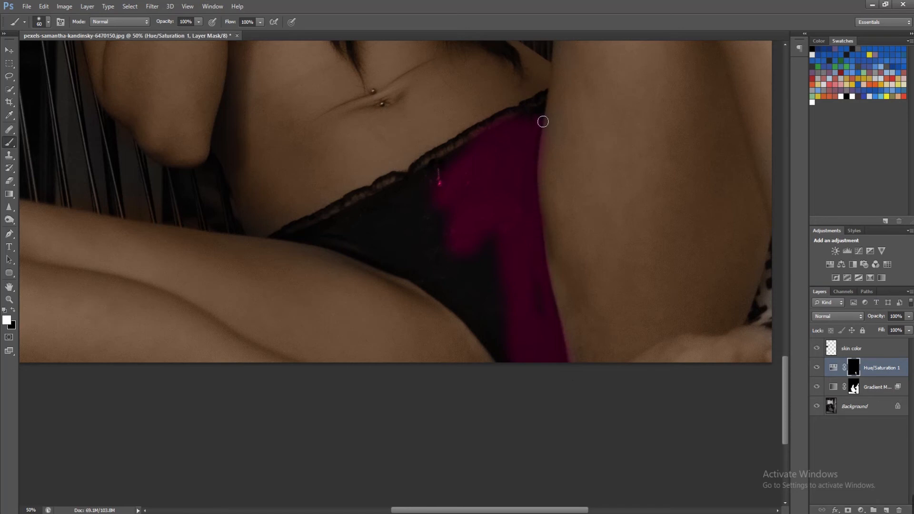
- Paint the tint along the underwear's lace waistband and the edge beside the lowered leg with the 60 px brush
mouse_move(369, 208)
left_mouse_down()
mouse_move(299, 240)
mouse_move(382, 267)
left_mouse_up()
left_click_drag(489, 345, 508, 375)
left_click_drag(509, 344, 443, 295)
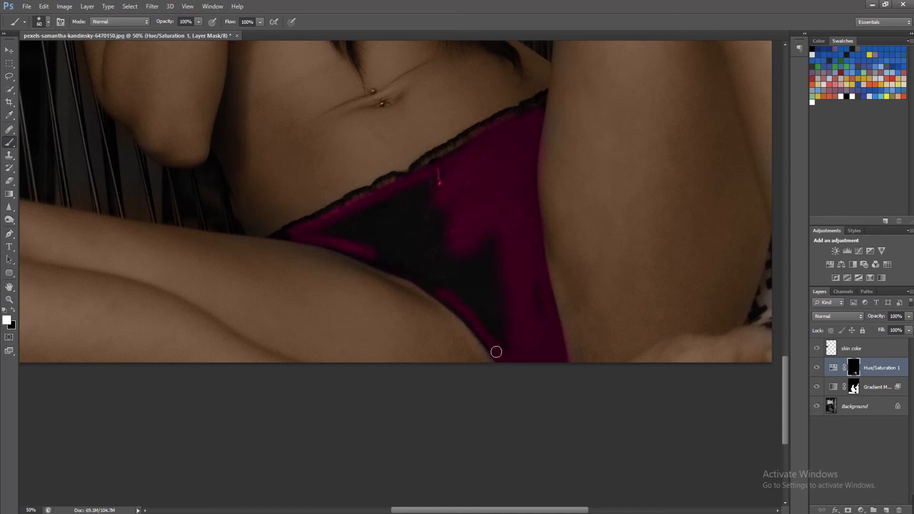
left_click_drag(383, 270, 340, 251)
mouse_move(361, 205)
left_mouse_down()
mouse_move(279, 237)
mouse_move(370, 206)
mouse_move(298, 237)
left_mouse_up()
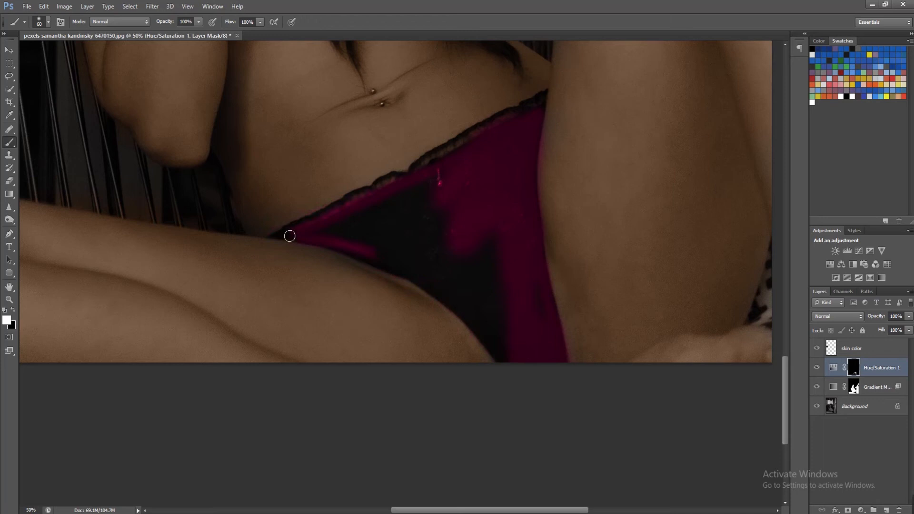
left_click_drag(378, 197, 427, 169)
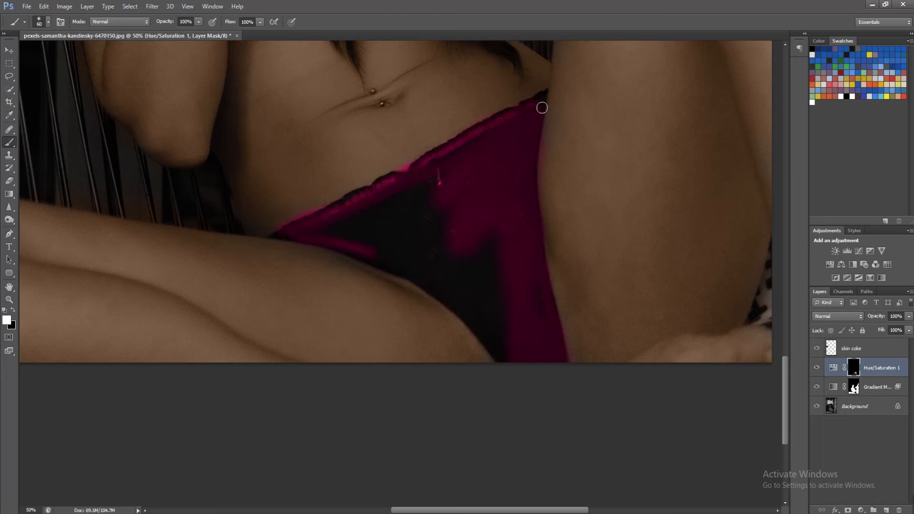
- Fill the remaining dark interior of the underwear in the mask with a 200 px brush
key("bracketright")
key("bracketright")
key("bracketright")
key("bracketright")
mouse_move(448, 242)
left_mouse_down()
mouse_move(430, 224)
mouse_move(372, 245)
mouse_move(394, 243)
mouse_move(465, 202)
mouse_move(527, 309)
mouse_move(554, 337)
mouse_move(543, 321)
mouse_move(526, 342)
mouse_move(382, 258)
mouse_move(437, 276)
mouse_move(499, 313)
mouse_move(480, 309)
mouse_move(549, 395)
mouse_move(512, 252)
left_mouse_up()
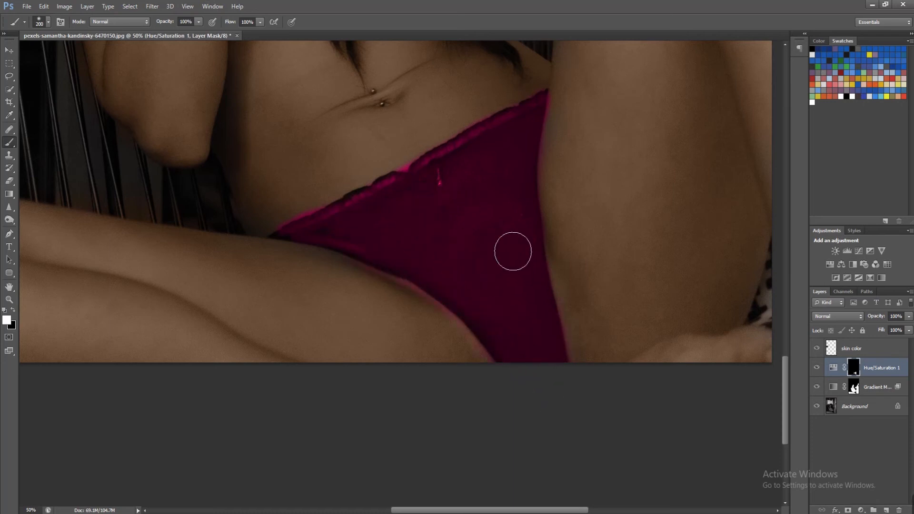
- Touch up the underwear tint's outer edges with a 50 px brush
key("bracketleft")
key("bracketleft")
key("bracketleft")
key("bracketleft")
key("bracketleft")
key("bracketleft")
key("bracketleft")
key("bracketleft")
- Lower the underwear tint layer's opacity to 55% and switch to the Move tool
left_click(909, 319)
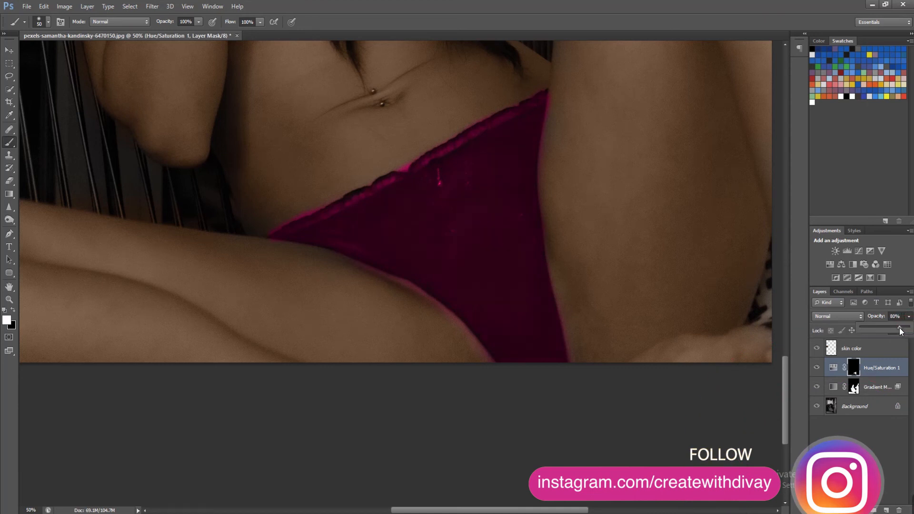
left_click(9, 61)
left_click(9, 54)
- Add a colorized Hue/Saturation layer for the eyes with a blue hue of 205, strong saturation and reduced lightness
key("ctrl+minus")
key("ctrl+minus")
key("ctrl+minus")
left_click_drag(264, 203, 364, 477)
key("ctrl+plus")
key("ctrl+plus")
key("ctrl+plus")
key("ctrl+plus")
left_click_drag(276, 71, 324, 128)
key("ctrl+plus")
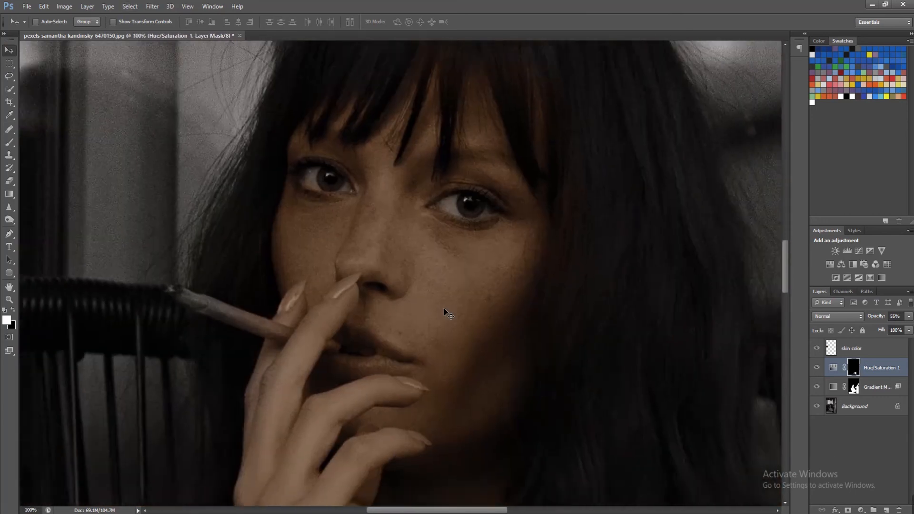
left_click(861, 510)
left_click(852, 386)
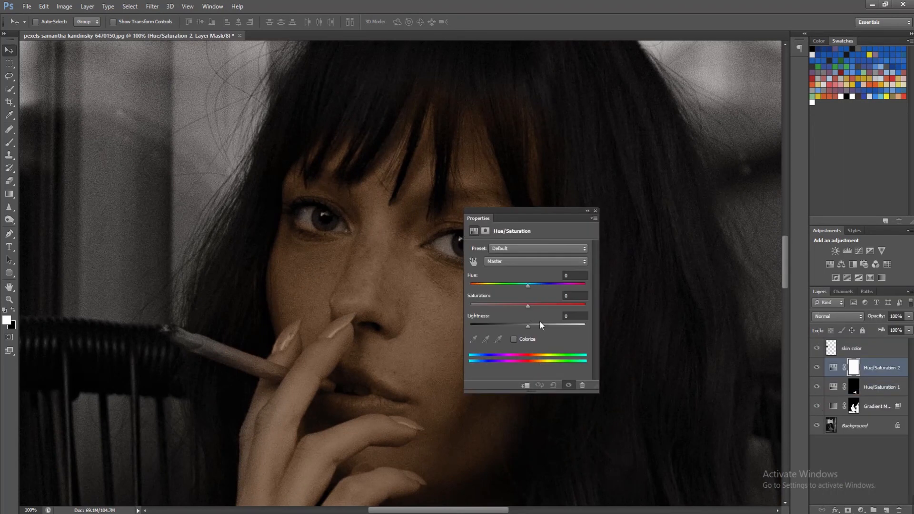
left_click(514, 339)
left_click_drag(471, 285, 535, 285)
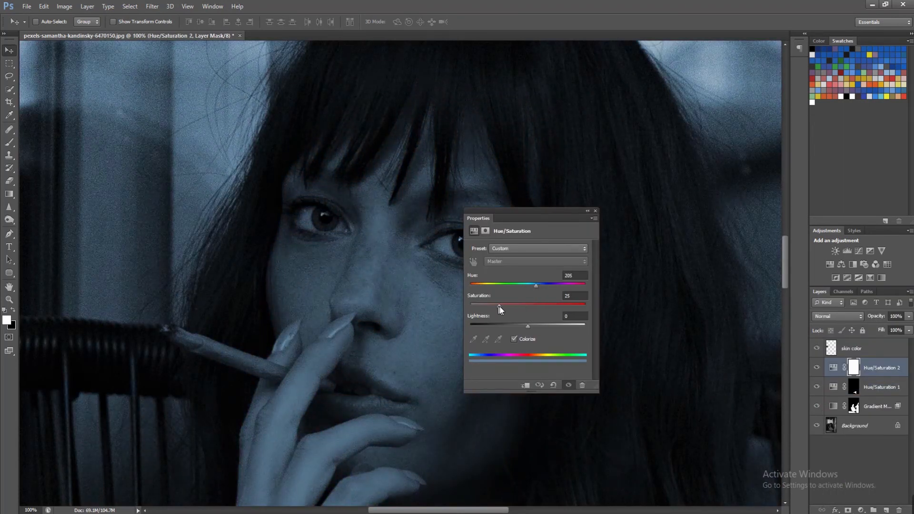
left_click_drag(525, 325, 511, 326)
left_click(588, 211)
- Invert the blue layer's mask and paint both irises back in with white, using a brush up to 60 px
key("ctrl+plus")
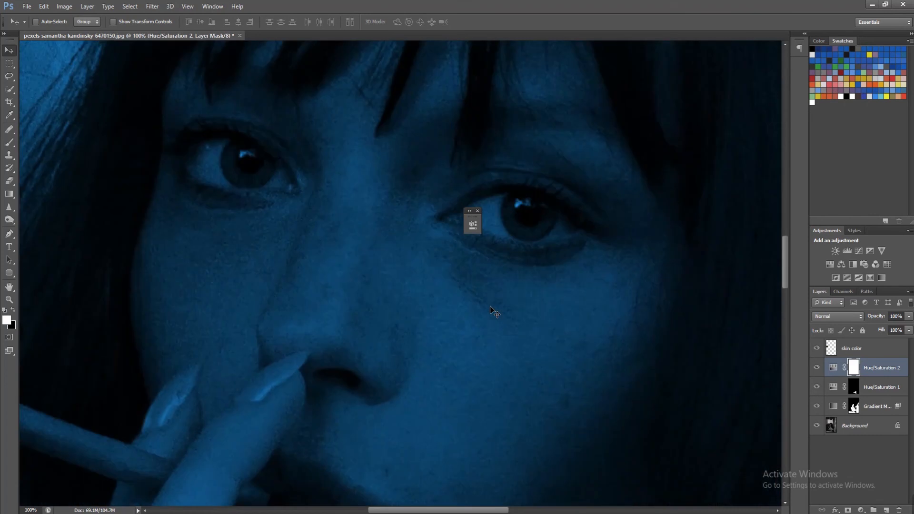
left_click_drag(230, 125, 195, 174)
key("ctrl+i")
left_click(9, 143)
left_click(55, 139)
left_click_drag(510, 279, 515, 279)
key("bracketright")
left_click_drag(235, 227, 232, 231)
- Review the coloured eyes and underwear against the whole portrait
key("ctrl+minus")
key("ctrl+minus")
key("ctrl+minus")
left_click_drag(369, 293, 368, 136)
left_click_drag(471, 443, 383, 201)
key("ctrl+minus")
key("ctrl+minus")
left_click_drag(421, 289, 410, 305)
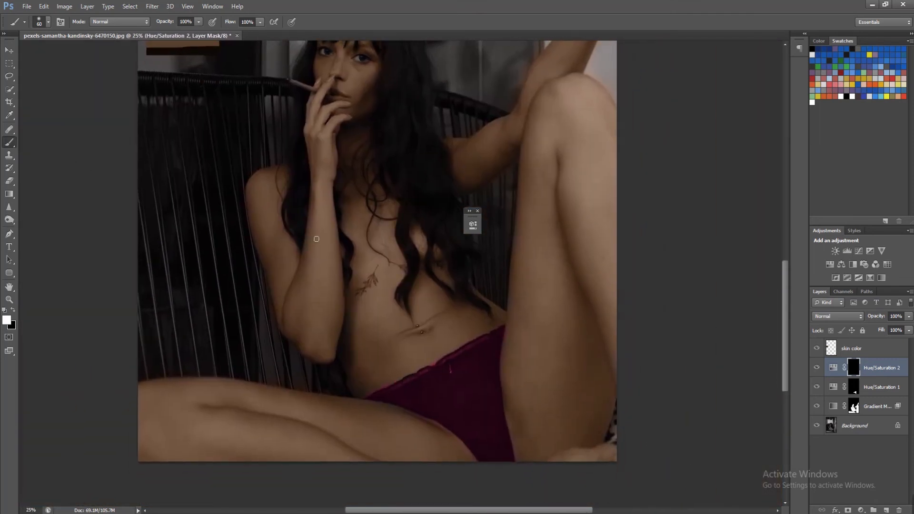
left_click_drag(312, 184, 389, 372)
- Add a colorized Hue/Saturation layer for the lips with hue 0, saturation 100 and lightness about -45
key("ctrl+plus")
key("ctrl+plus")
key("ctrl+plus")
key("ctrl+plus")
left_click_drag(532, 341, 504, 308)
left_click(860, 509)
left_click(857, 326)
left_click(900, 510)
left_click(860, 510)
left_click(857, 391)
left_click(378, 339)
left_click_drag(364, 307, 449, 305)
left_click_drag(385, 212, 561, 241)
left_click_drag(567, 356, 541, 356)
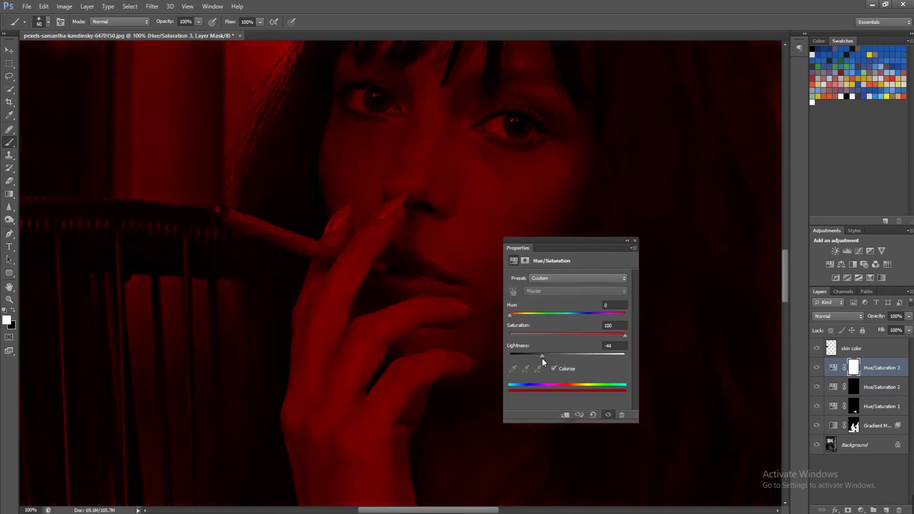
left_click(629, 244)
- Invert the red layer's mask and paint the upper and lower lips in white with a 10 px brush
key("ctrl+i")
key("bracketleft")
key("bracketleft")
key("bracketleft")
mouse_move(400, 265)
left_mouse_down()
mouse_move(453, 283)
mouse_move(379, 287)
mouse_move(406, 298)
mouse_move(459, 283)
mouse_move(414, 286)
mouse_move(405, 269)
mouse_move(390, 279)
mouse_move(426, 277)
left_mouse_up()
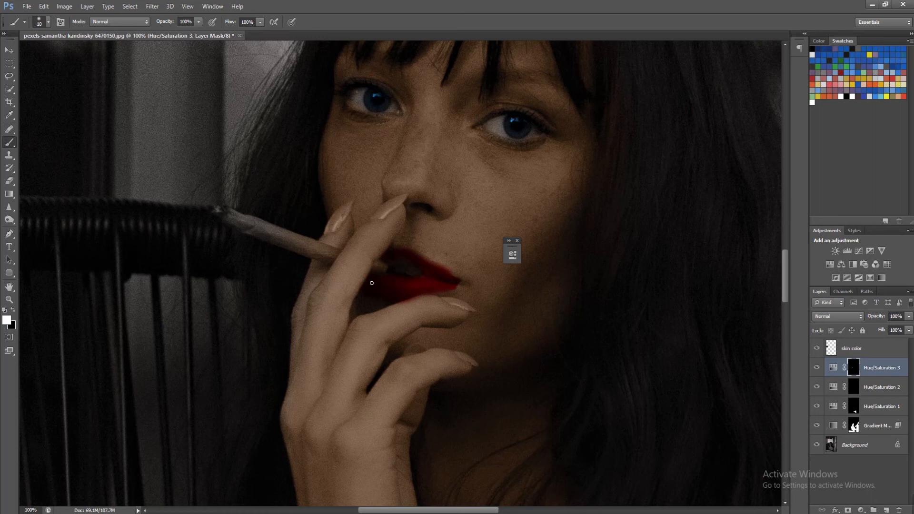
- Check the lip edges up close, lower the red lip layer's opacity to 52%, and switch to the Move tool
key("ctrl+minus")
key("ctrl+plus")
key("ctrl+plus")
key("ctrl+plus")
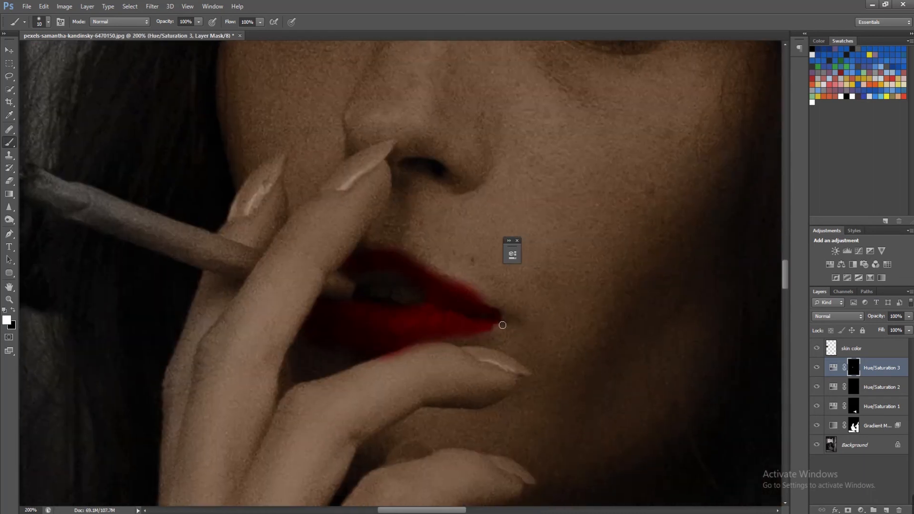
left_click(908, 316)
left_click_drag(892, 328, 885, 326)
key("ctrl+minus")
key("ctrl+minus")
key("ctrl+minus")
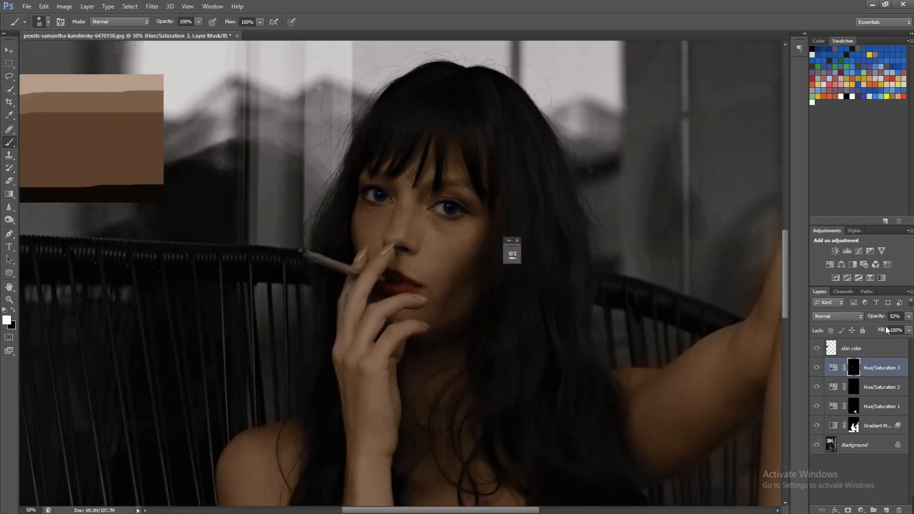
key("v")
- Add a colorized Hue/Saturation layer for the cigarette with hue 0, saturation 25 and lightness +100
left_click_drag(501, 311, 476, 382)
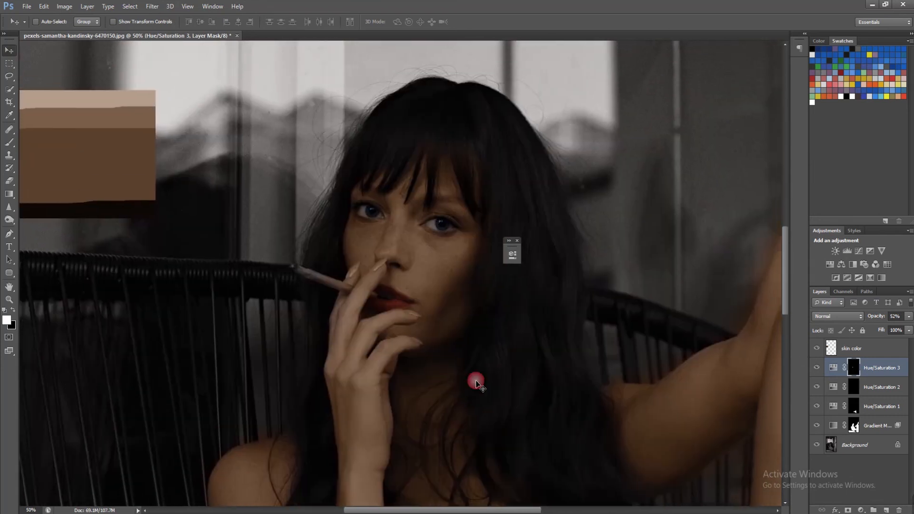
key("ctrl+plus")
left_click(861, 510)
left_click(855, 390)
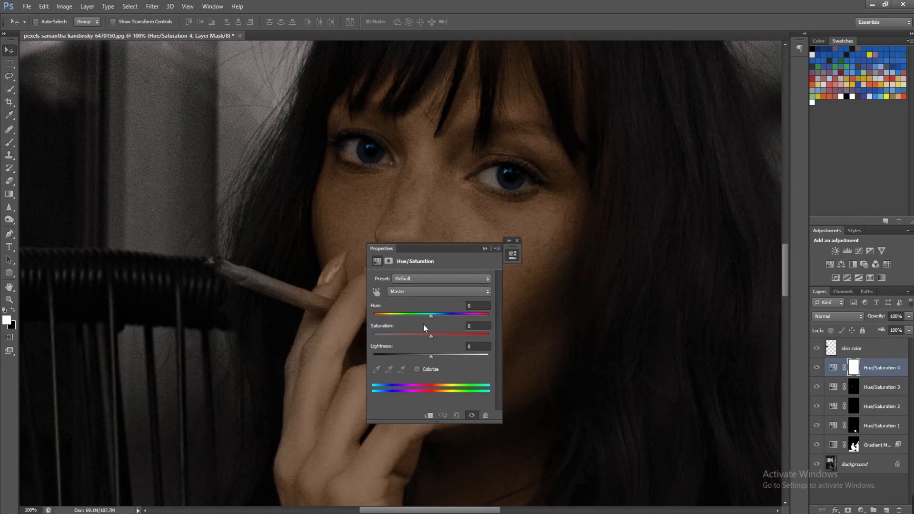
left_click(433, 371)
left_click_drag(433, 358, 506, 357)
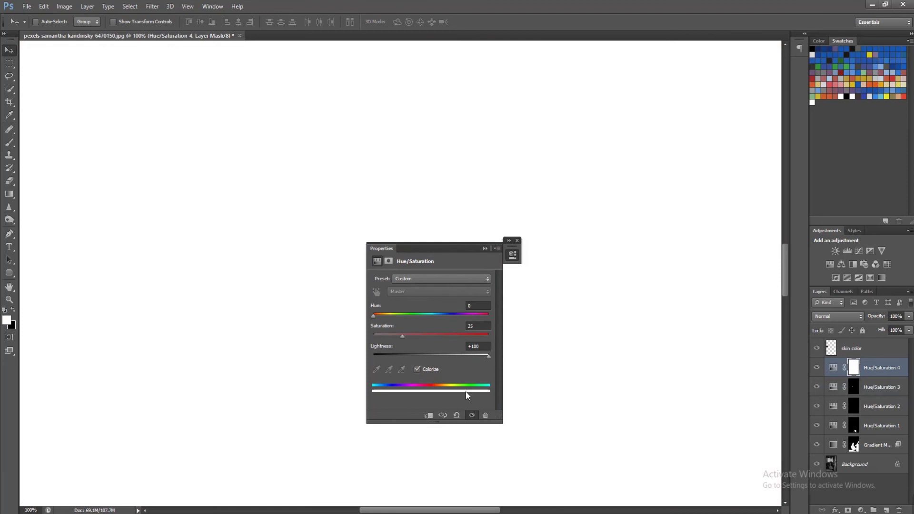
left_click(485, 248)
- Invert the white layer's mask and paint over the cigarette and its tip at the lips with a 30 px brush
key("ctrl+i")
key("ctrl+plus")
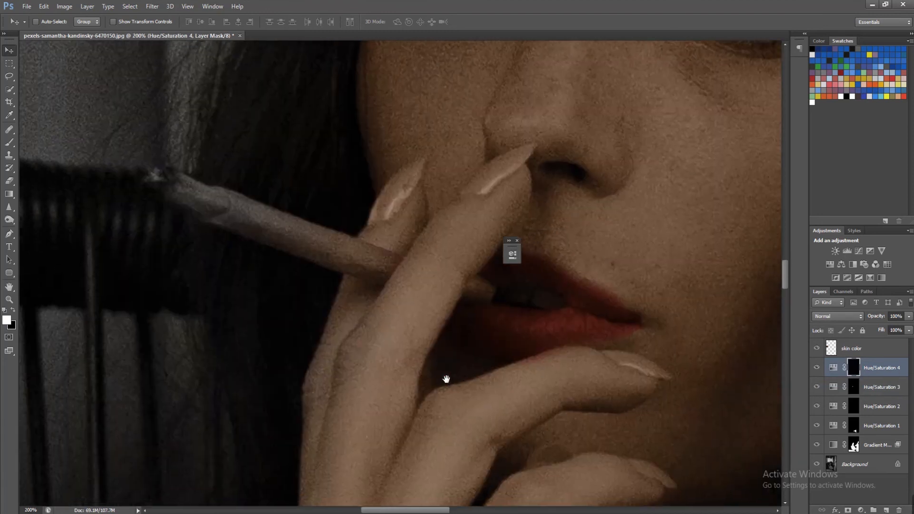
left_click(9, 142)
left_click(60, 141)
key("bracketright")
key("bracketright")
mouse_move(217, 203)
left_mouse_down()
mouse_move(395, 274)
mouse_move(366, 276)
mouse_move(390, 286)
mouse_move(276, 243)
mouse_move(188, 201)
mouse_move(187, 191)
mouse_move(245, 230)
mouse_move(386, 281)
left_mouse_up()
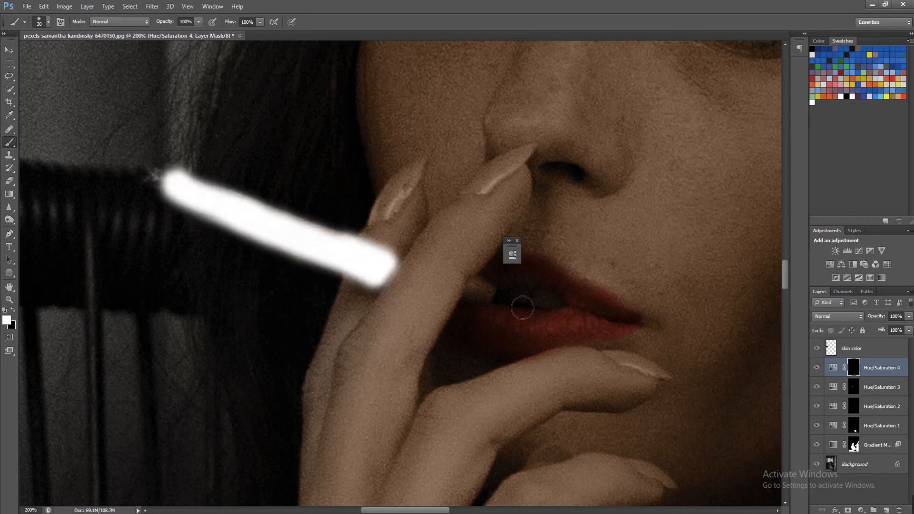
left_click_drag(487, 299, 471, 288)
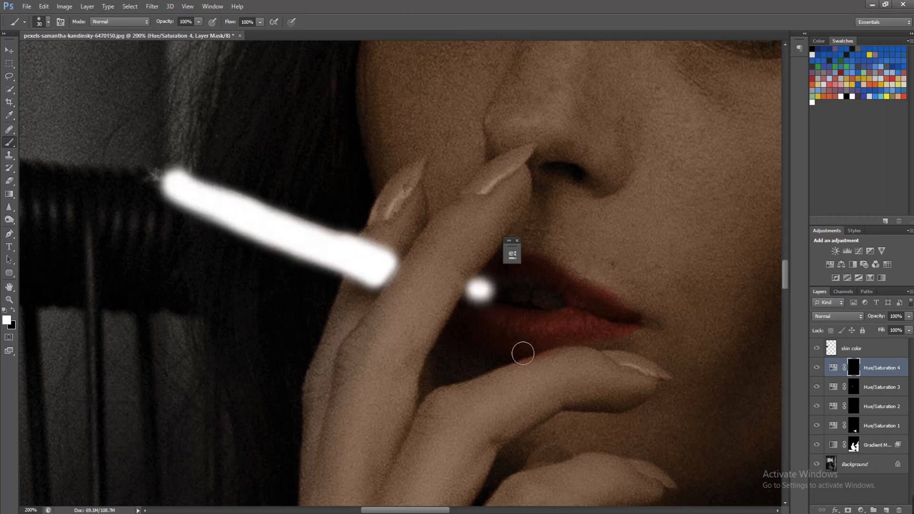
left_click(838, 316)
left_click(837, 305)
left_click(838, 316)
left_click(837, 61)
- Lower the cigarette layer's opacity to 26% and switch to the Move tool
left_click(908, 316)
left_click_drag(906, 327, 875, 326)
left_click(11, 51)
- Review the finished colours of the skin, eyes, lips, cigarette and underwear across the whole portrait
key("ctrl+minus")
key("ctrl+minus")
key("ctrl+minus")
key("ctrl+minus")
left_click_drag(535, 478, 456, 352)
key("ctrl+minus")
key("ctrl+minus")
key("ctrl+plus")
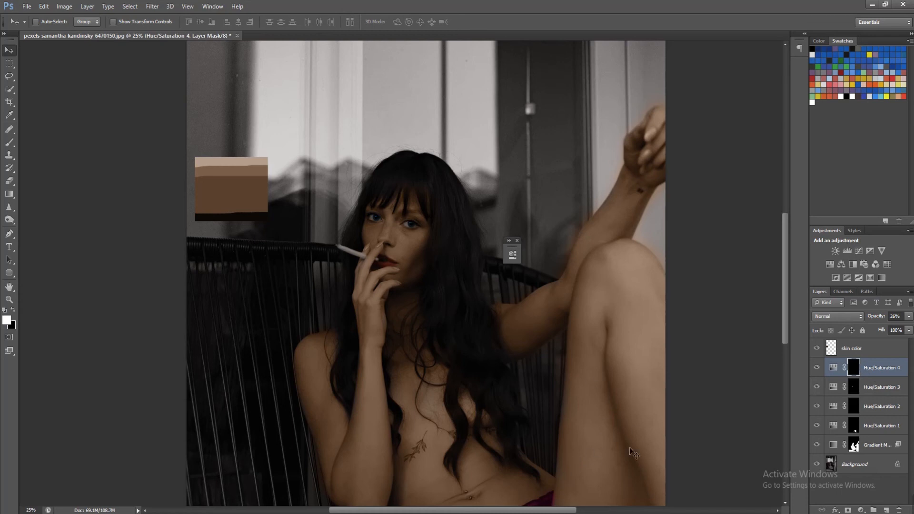
key("ctrl+minus")
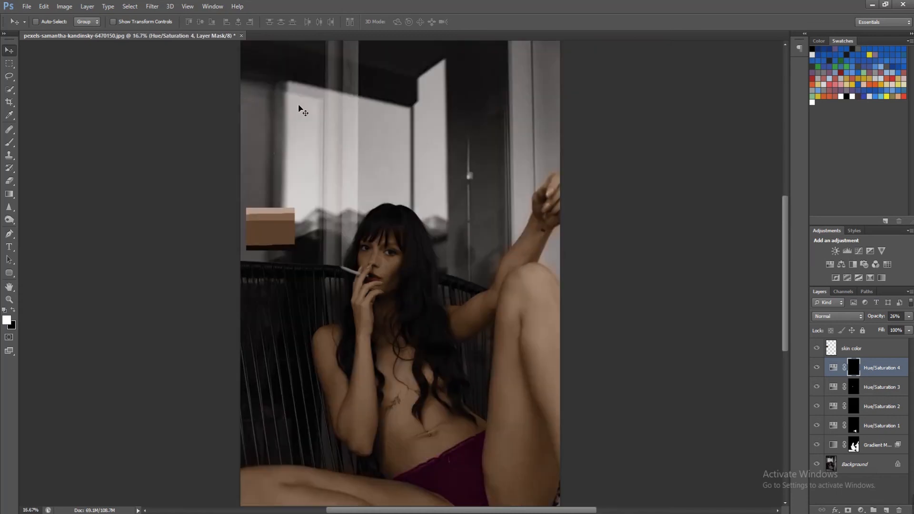
left_click_drag(417, 180, 412, 131)
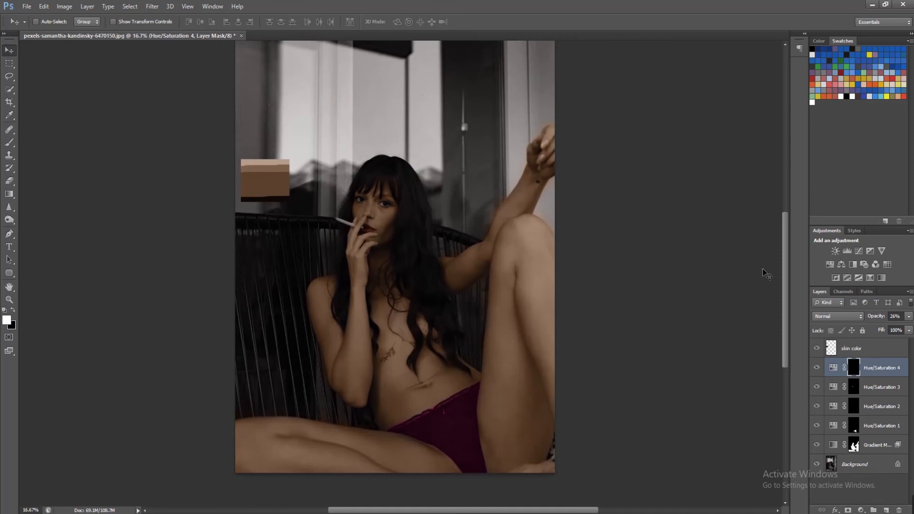
- Add a Curves adjustment layer above the cigarette layer and raise the curve in the highlights and shadows to brighten the image
left_click(861, 509)
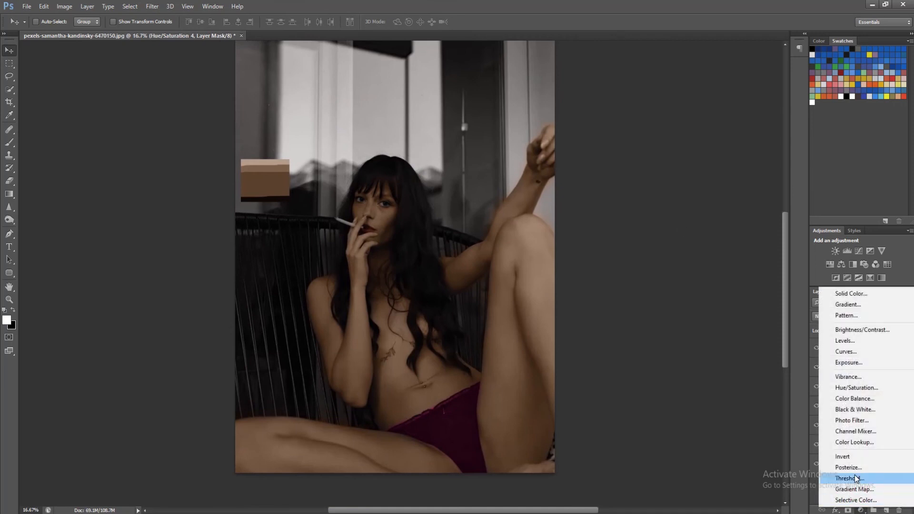
left_click(850, 356)
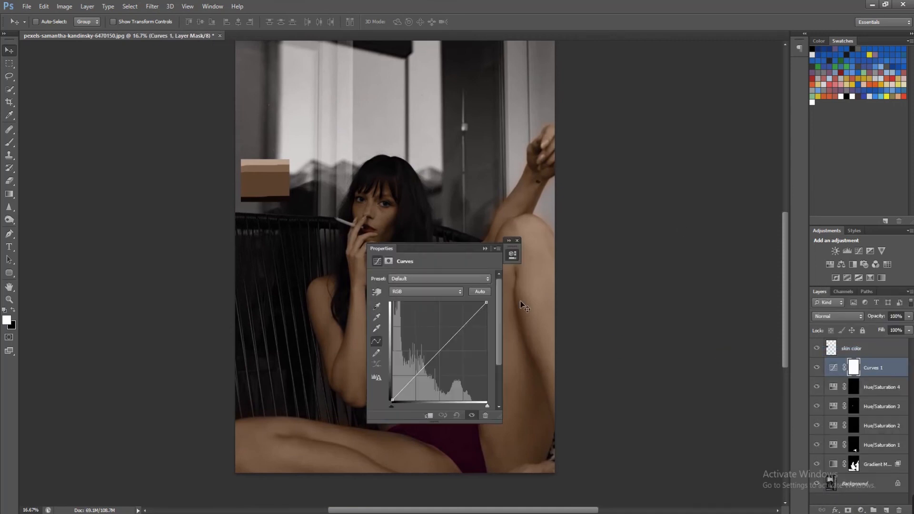
key("ctrl+plus")
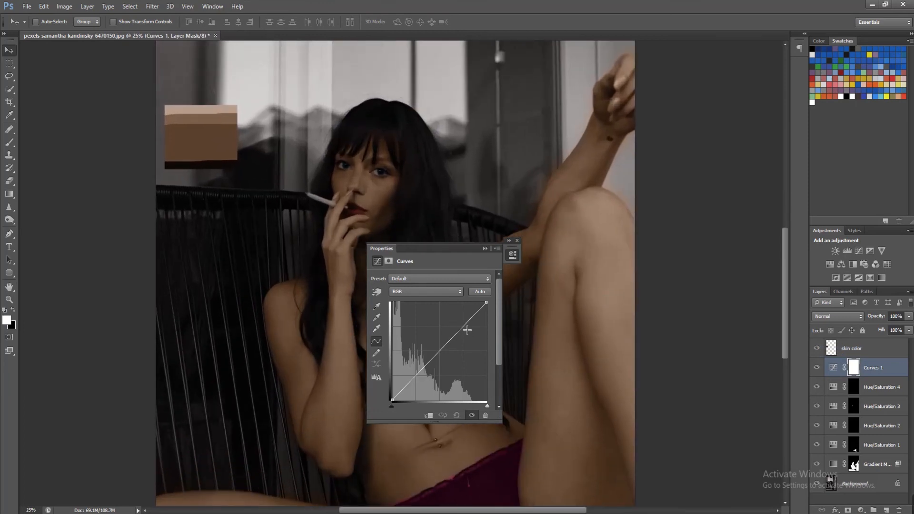
left_click_drag(467, 330, 462, 324)
left_click(436, 364)
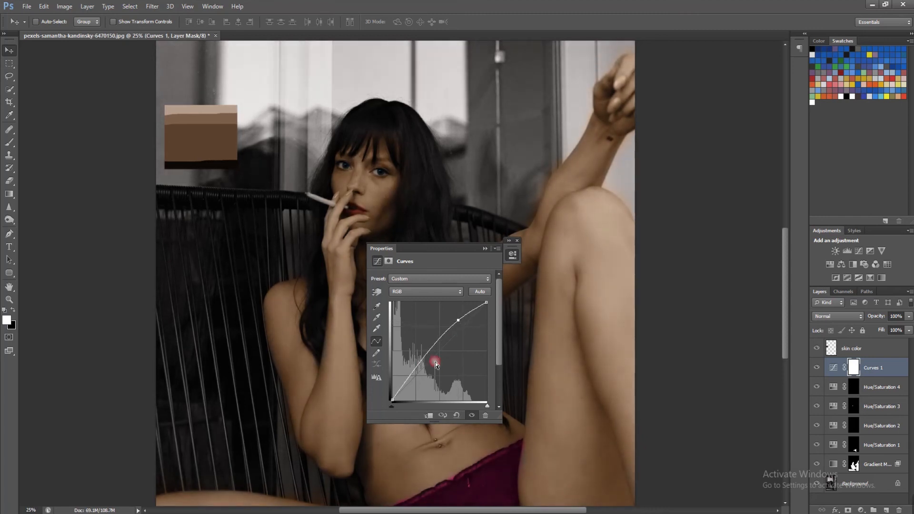
left_click_drag(416, 377, 414, 376)
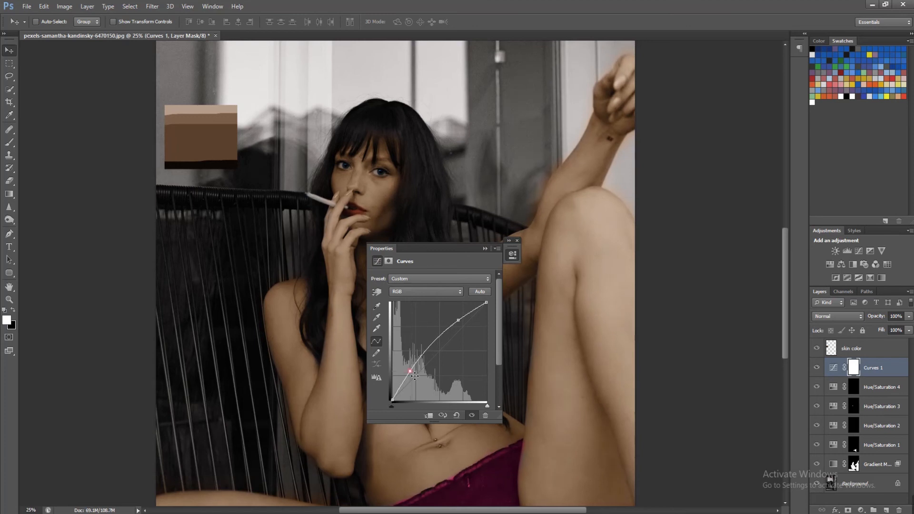
left_click(485, 248)
left_click(517, 241)
- Invert the Curves layer's mask and paint the brightening onto both legs in white with a 600 px brush
left_click_drag(508, 298, 510, 230)
key("ctrl+i")
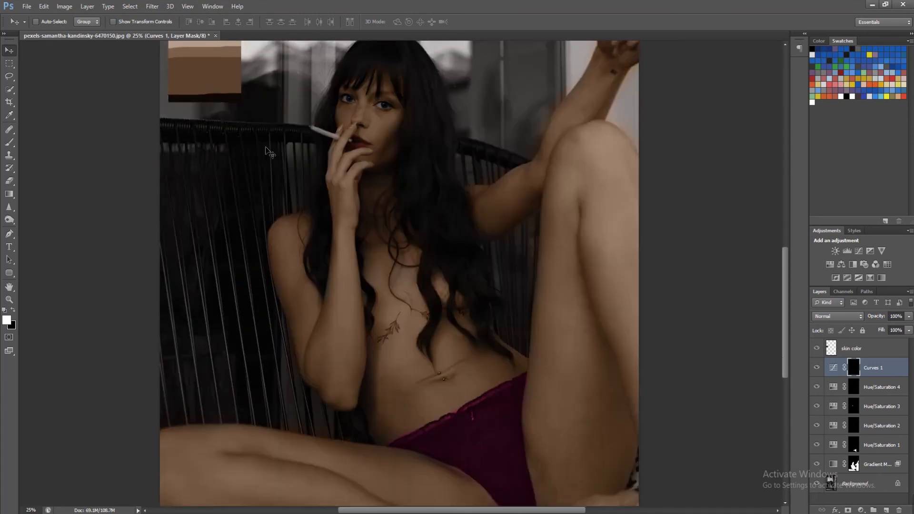
left_click(9, 142)
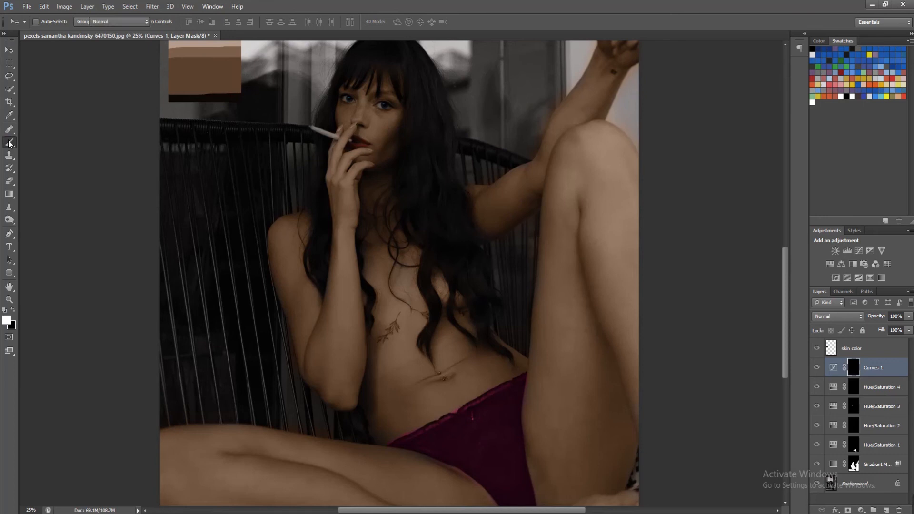
key("bracketright")
key("bracketright")
key("bracketright")
key("bracketright")
key("bracketright")
key("bracketright")
key("bracketright")
key("bracketright")
key("bracketright")
key("bracketright")
key("bracketright")
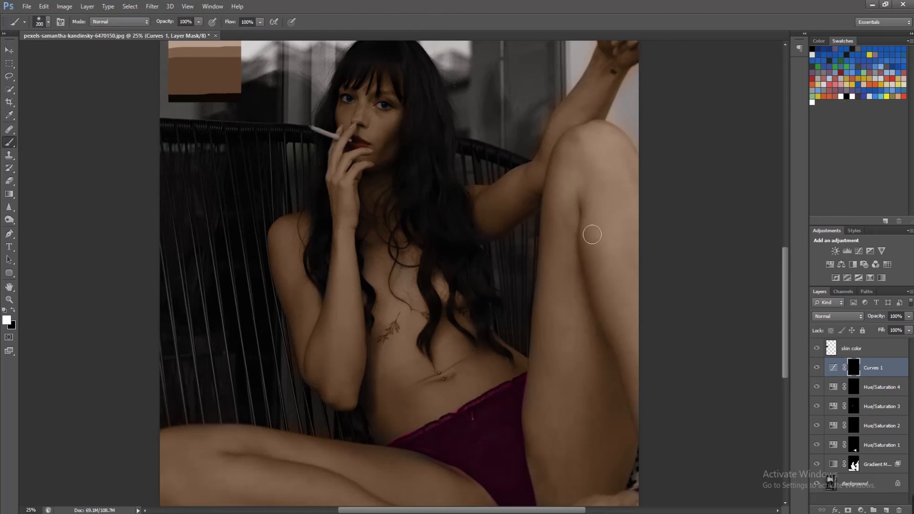
mouse_move(633, 184)
left_mouse_down()
mouse_move(578, 311)
mouse_move(587, 461)
mouse_move(593, 483)
mouse_move(611, 497)
mouse_move(643, 276)
mouse_move(606, 184)
mouse_move(642, 218)
mouse_move(601, 148)
mouse_move(577, 31)
left_mouse_up()
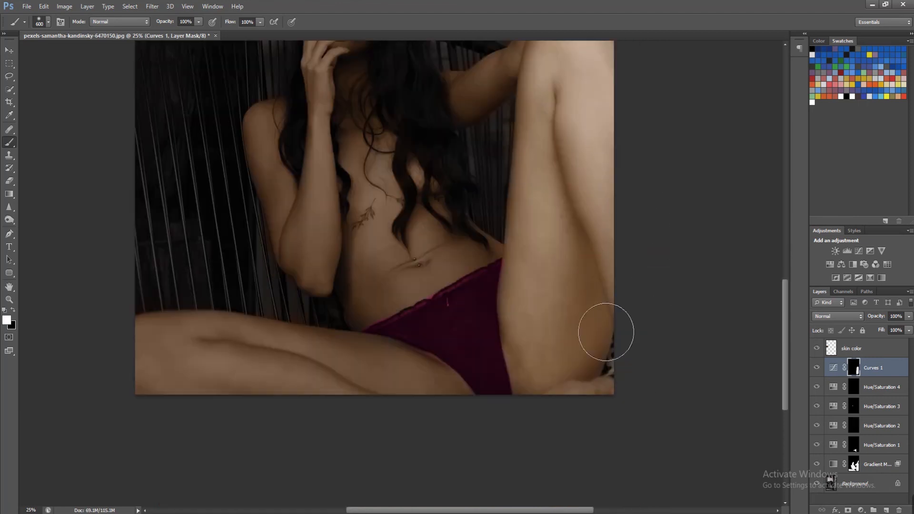
mouse_move(442, 412)
left_mouse_down()
mouse_move(211, 380)
mouse_move(167, 384)
mouse_move(459, 420)
mouse_move(175, 397)
left_mouse_up()
left_click_drag(598, 342, 635, 434)
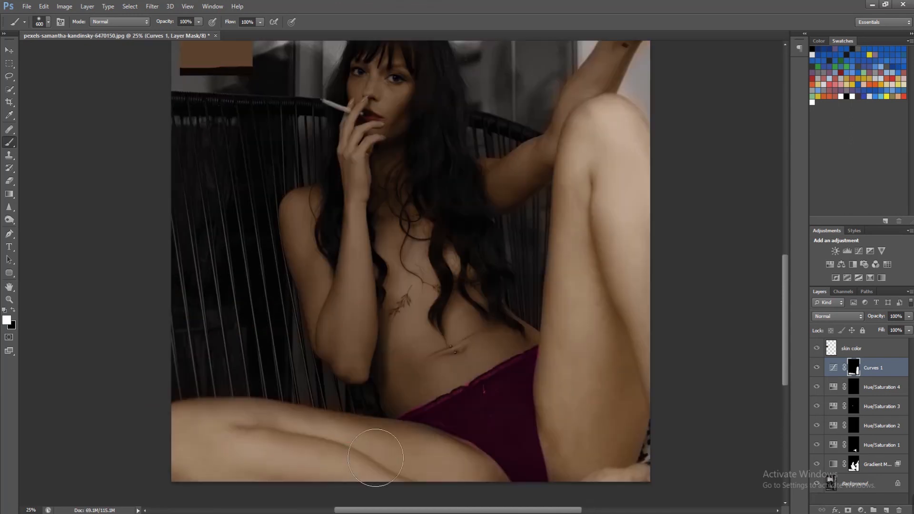
- Paint the Curves mask white over the torso, arms, face and raised hand to brighten the remaining skin
mouse_move(412, 219)
left_mouse_down()
mouse_move(433, 383)
mouse_move(515, 367)
left_mouse_up()
left_click_drag(446, 370, 417, 239)
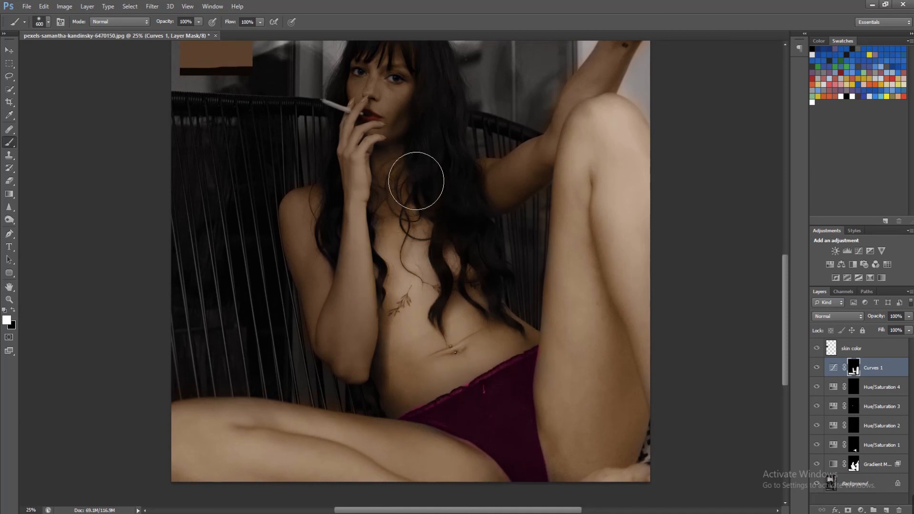
left_click_drag(422, 298, 428, 384)
mouse_move(398, 228)
left_mouse_down()
mouse_move(422, 177)
mouse_move(416, 326)
left_mouse_up()
mouse_move(361, 305)
left_mouse_down()
mouse_move(333, 371)
mouse_move(357, 381)
mouse_move(384, 465)
mouse_move(434, 327)
mouse_move(540, 292)
mouse_move(645, 165)
left_mouse_up()
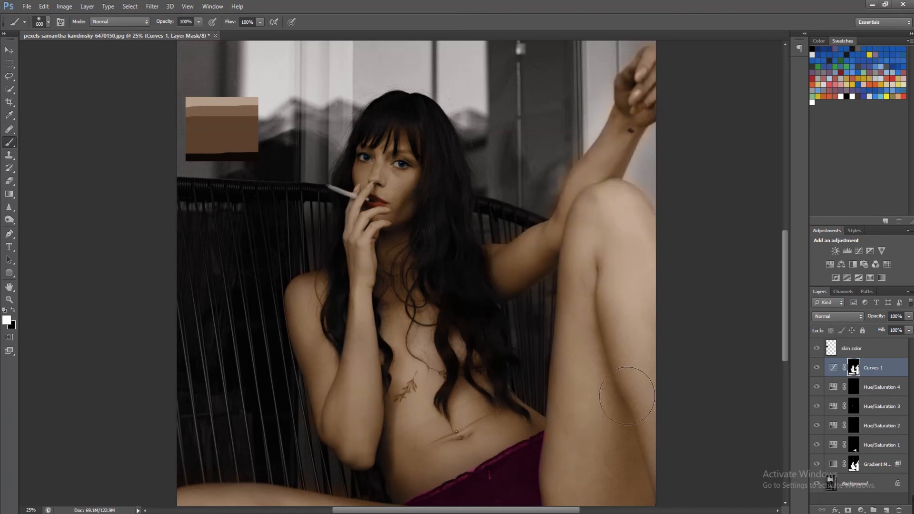
left_click_drag(527, 419, 527, 276)
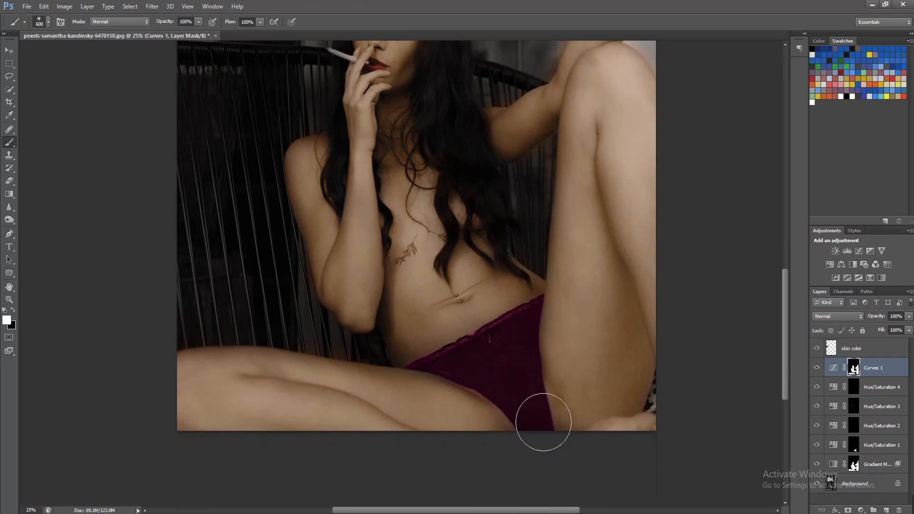
- Touch up the Curves mask along the edges of both legs with a 250 px brush, and switch to the Move tool
key("ctrl+minus")
key("ctrl+minus")
key("ctrl+plus")
key("ctrl+plus")
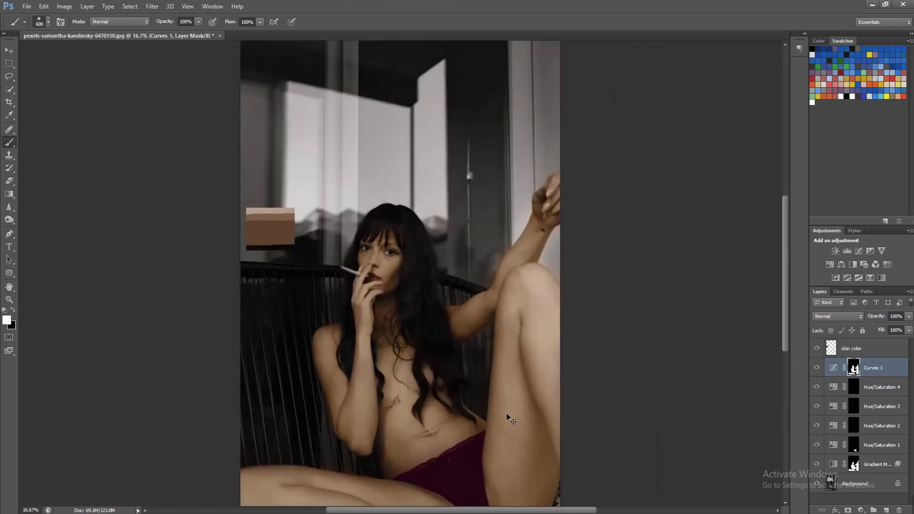
left_click_drag(506, 414, 500, 238)
key("bracketleft")
key("bracketleft")
key("bracketleft")
key("bracketleft")
left_click_drag(493, 170, 512, 175)
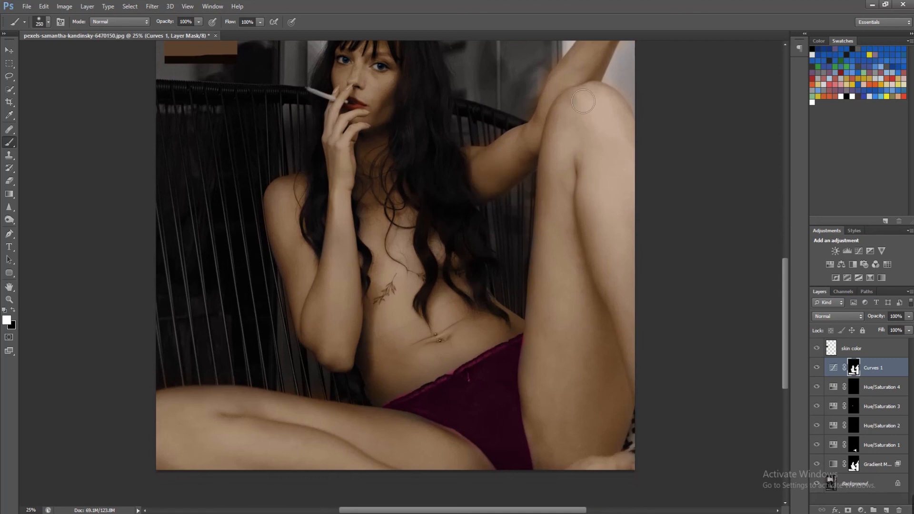
left_click(539, 287)
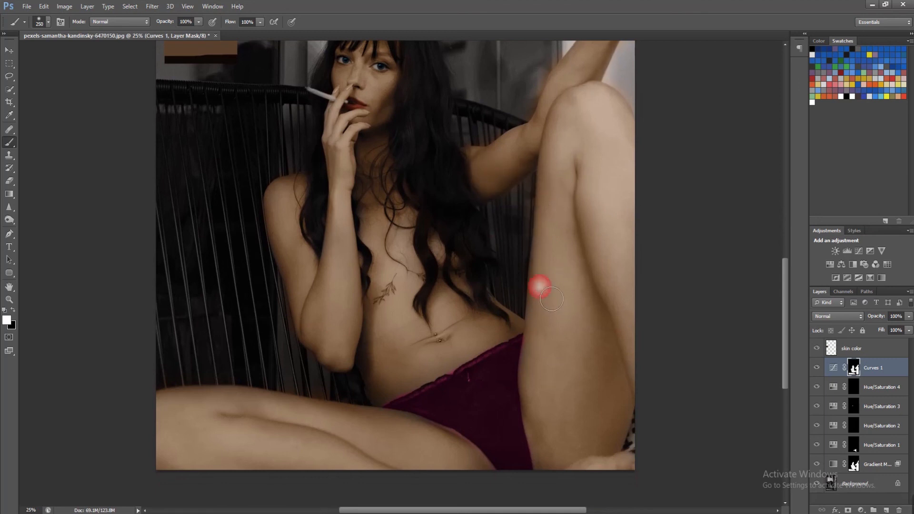
left_click_drag(474, 466, 490, 480)
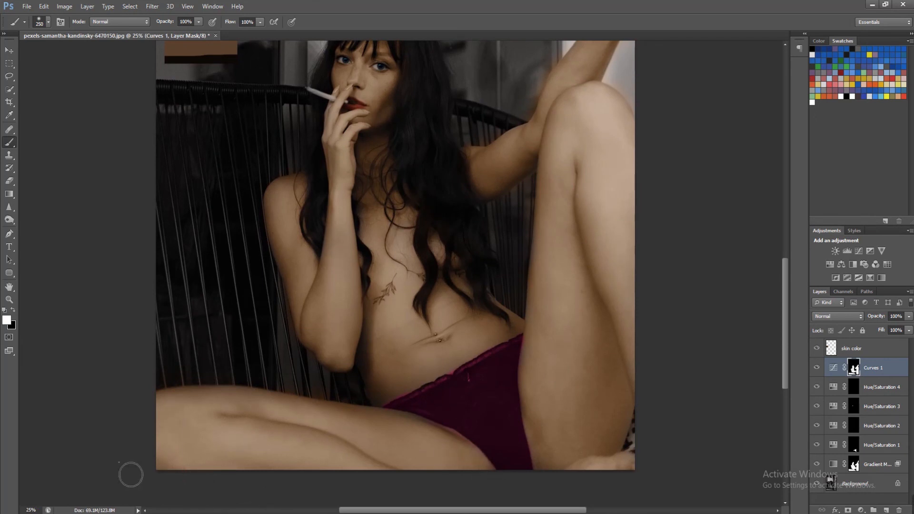
left_click_drag(169, 404, 281, 406)
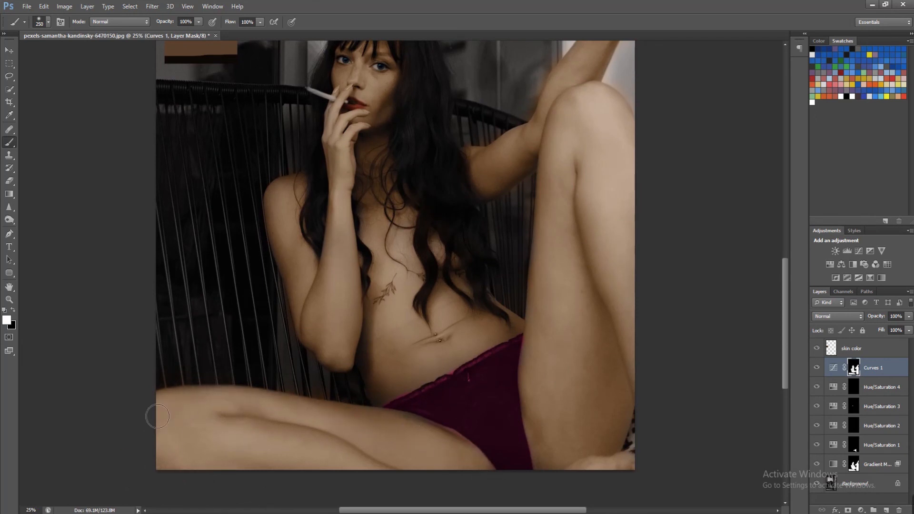
left_click_drag(475, 370, 482, 426)
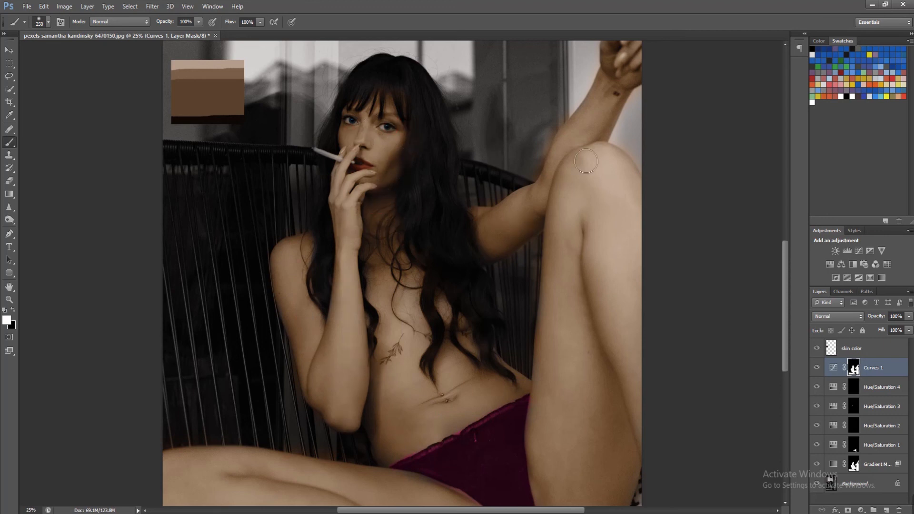
left_click(9, 50)
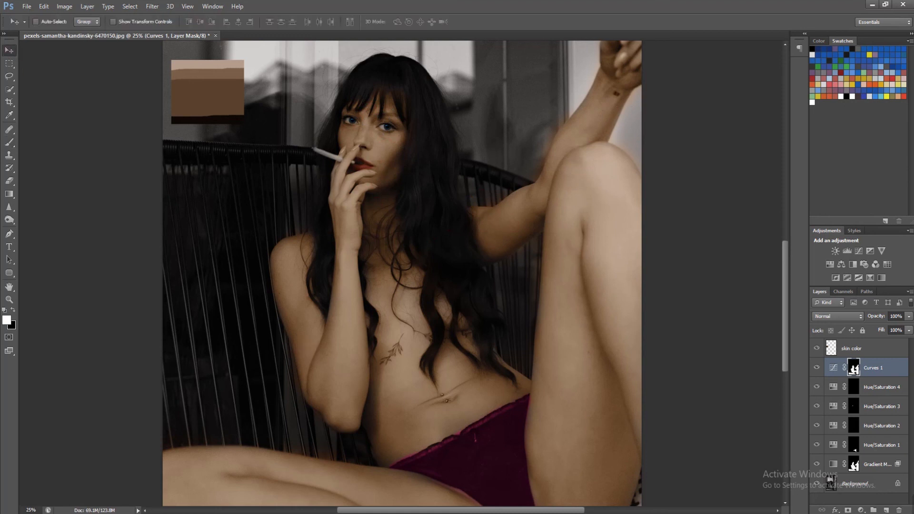
- Open the skin Gradient Map's gradient for editing and try the lighter brown #624833 on the stop at 22%
double_click(877, 464)
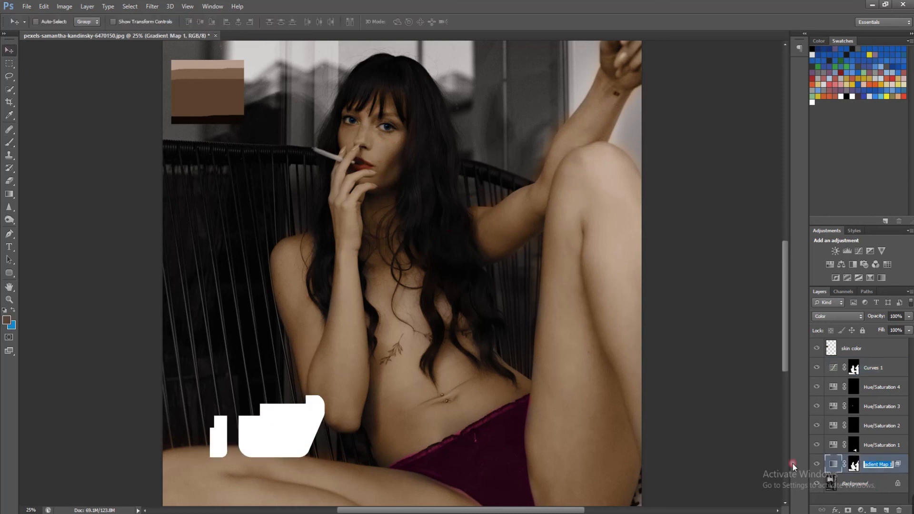
double_click(833, 464)
left_click_drag(455, 246, 578, 102)
left_click(553, 132)
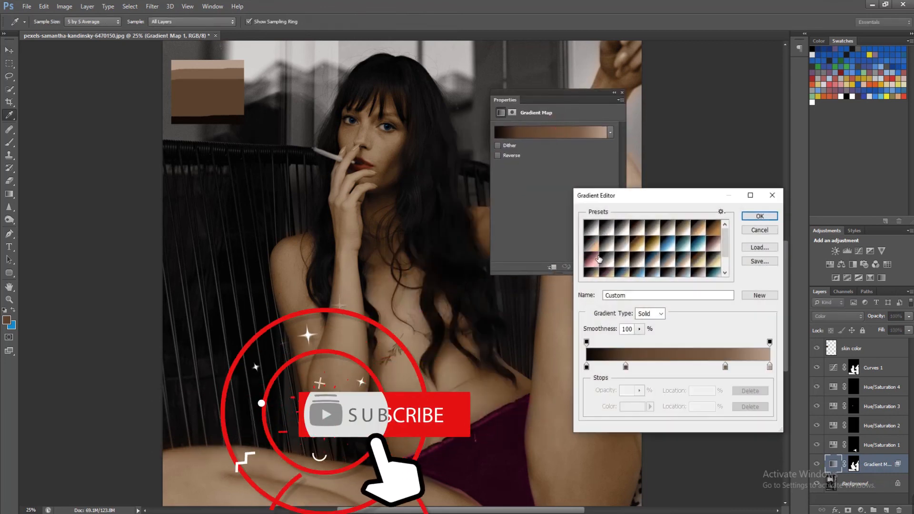
left_click(625, 367)
left_click(632, 406)
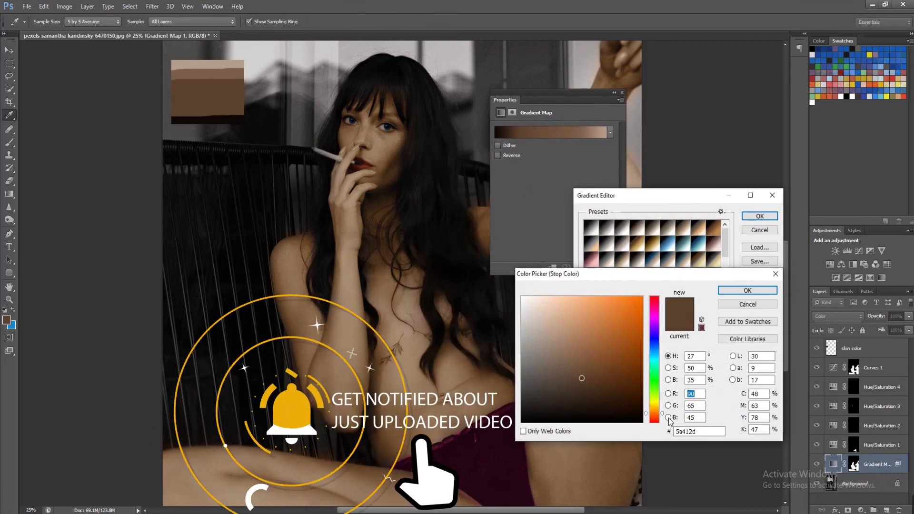
left_click(663, 416)
left_click(589, 372)
left_click_drag(589, 372, 583, 376)
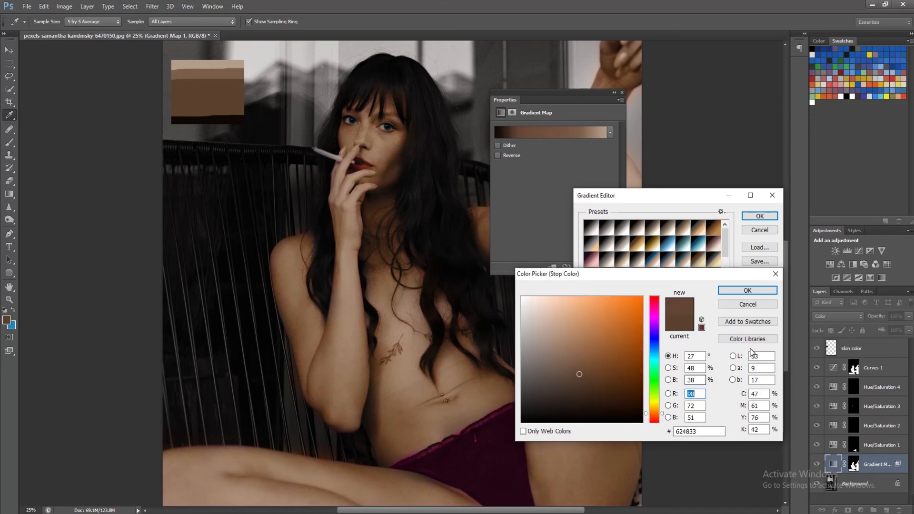
left_click(747, 290)
- Shift the gradient's 22% stop to a redder dark brown with a hue of about 16°
double_click(629, 376)
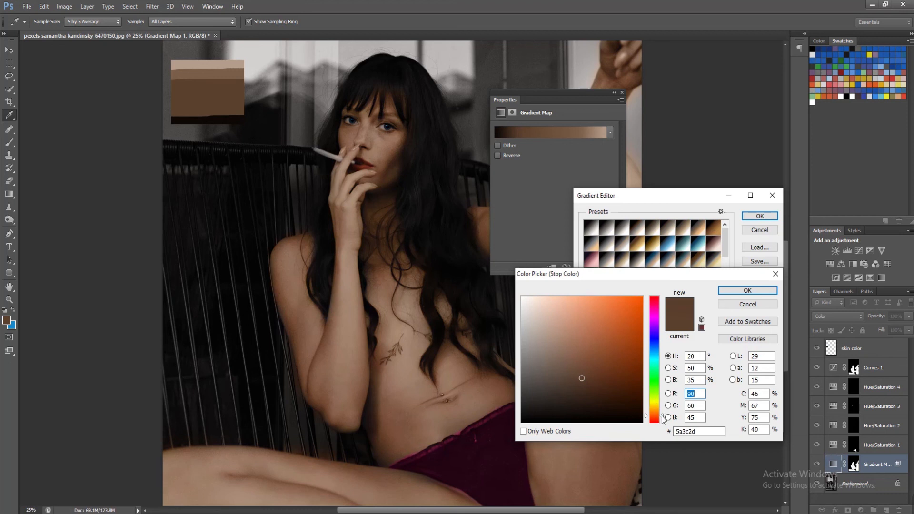
left_click_drag(663, 421, 665, 421)
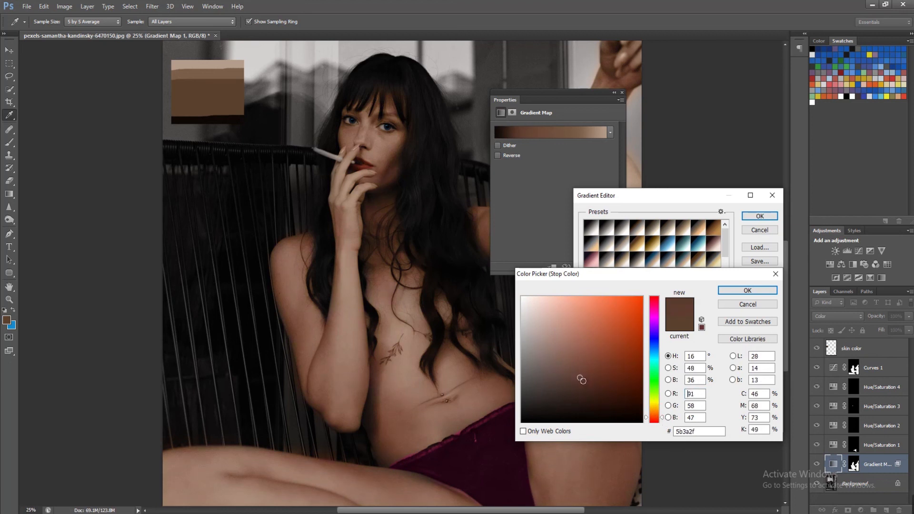
left_click(579, 379)
left_click(726, 288)
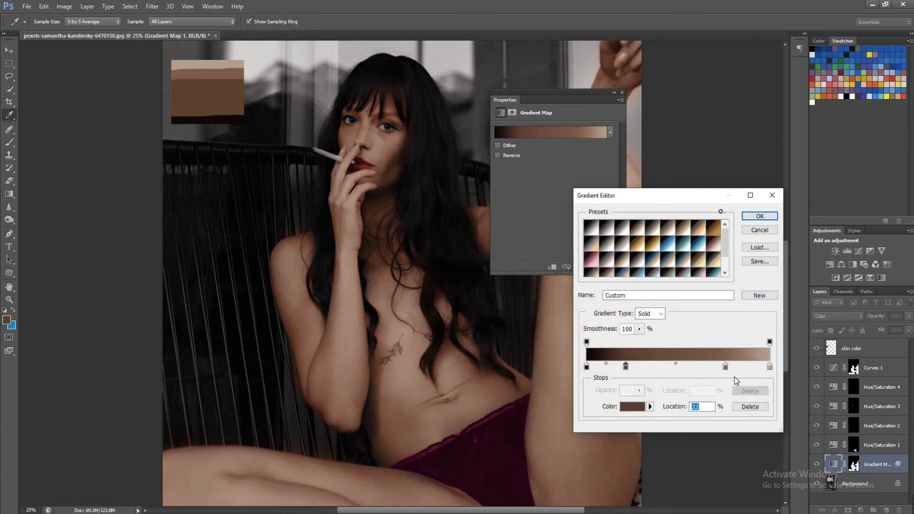
- Set the gradient's darkest stop to the reddish black #0d0604 with a hue of 16°
left_click(725, 365)
left_click(586, 367)
left_click(632, 406)
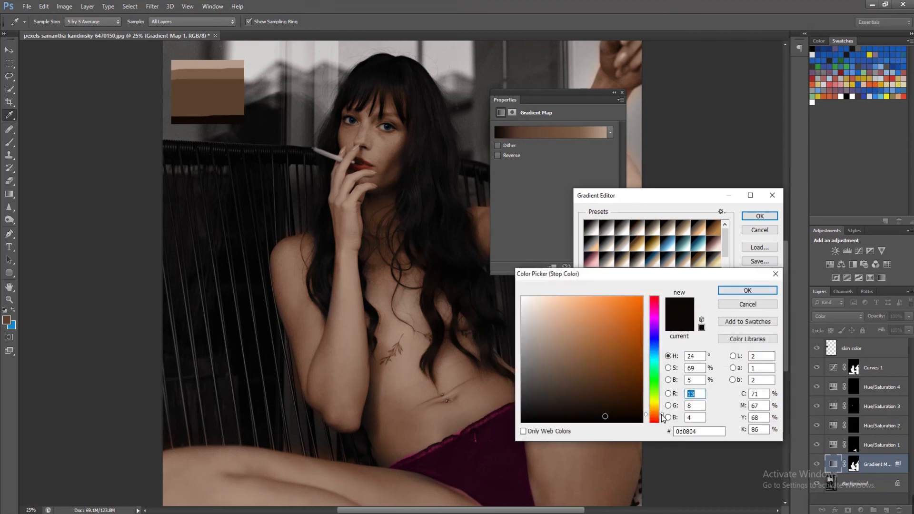
left_click_drag(661, 419, 659, 421)
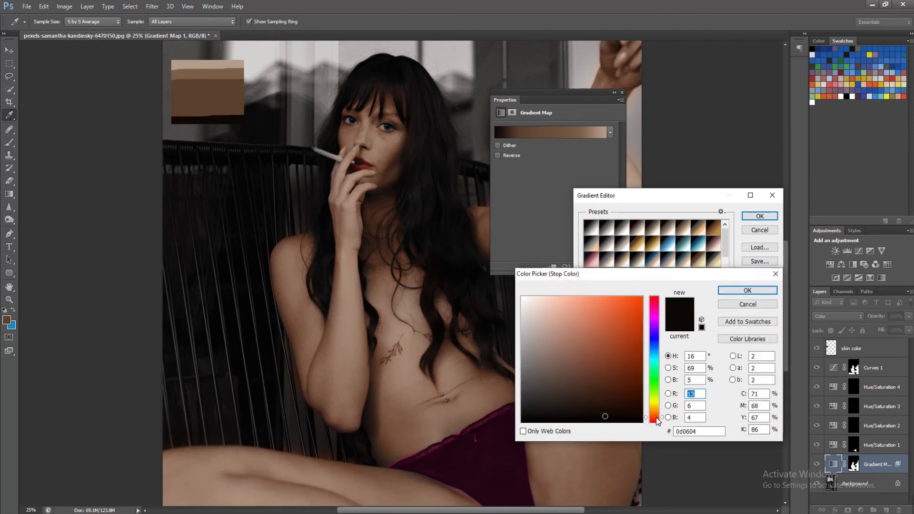
left_click(746, 291)
- Keep #593c2f as the 22% stop's colour, accept the edited gradient and close the Gradient Map properties
left_click(626, 366)
left_click(637, 407)
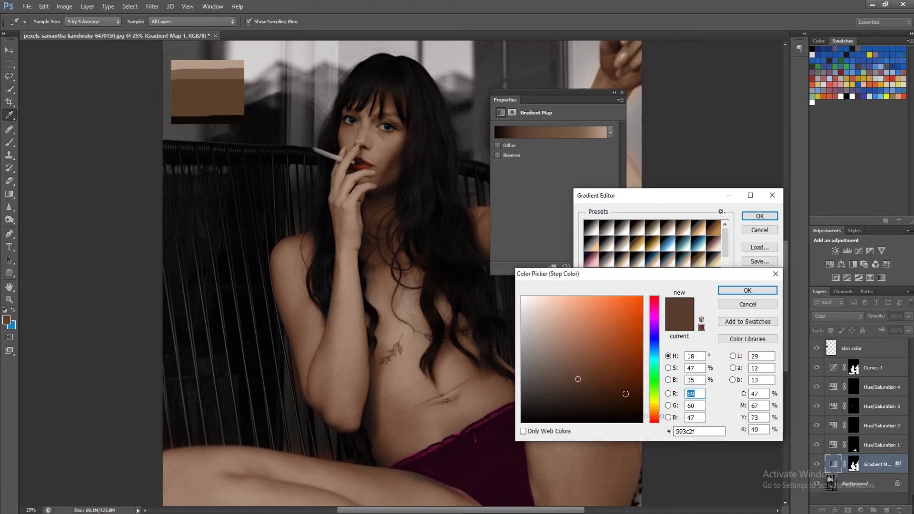
left_click(747, 291)
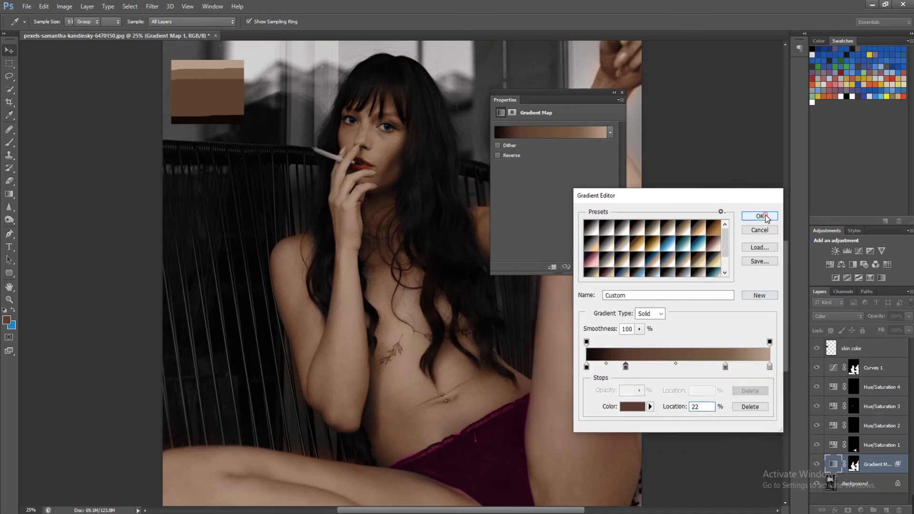
left_click(759, 215)
left_click(621, 94)
- Examine the finished colourization up close across the face, hand, hair, neck and body
left_click_drag(520, 437, 517, 407)
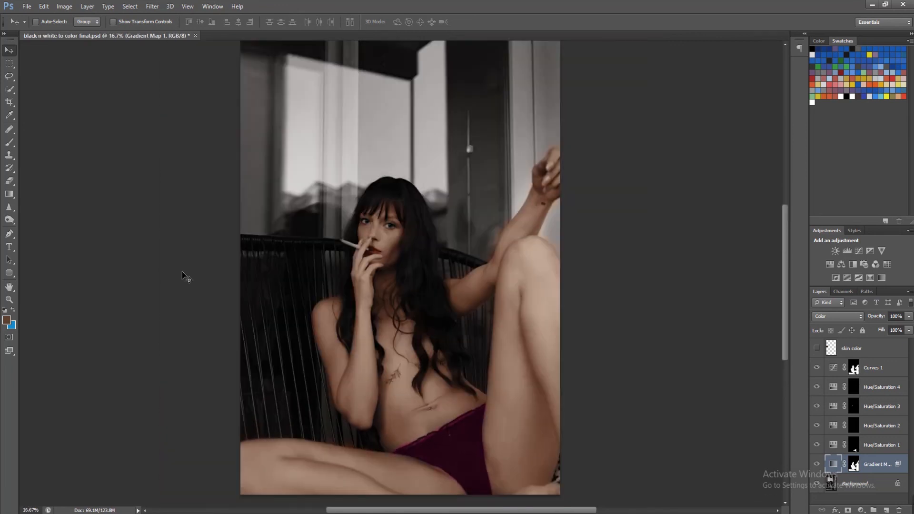
key("ctrl+plus")
key("ctrl+plus")
key("ctrl+plus")
key("ctrl+plus")
key("ctrl+plus")
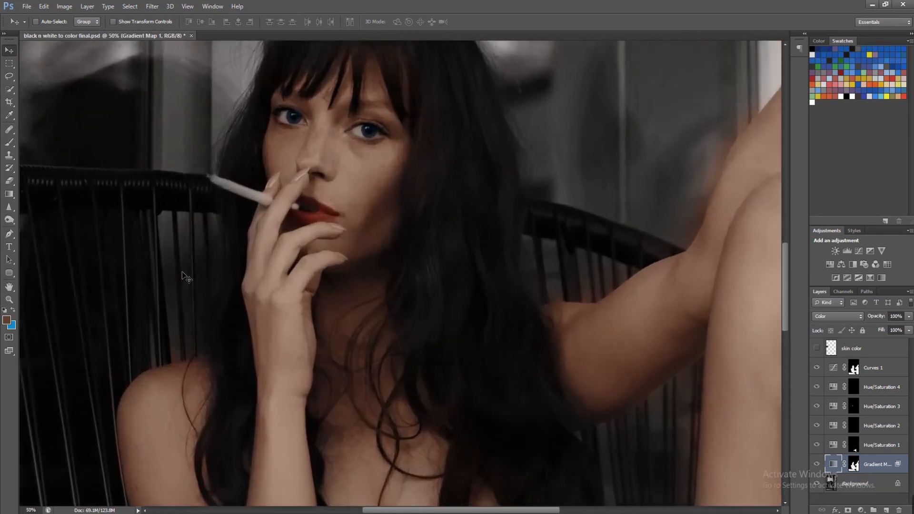
left_click_drag(347, 291, 358, 223)
left_click_drag(398, 257, 366, 82)
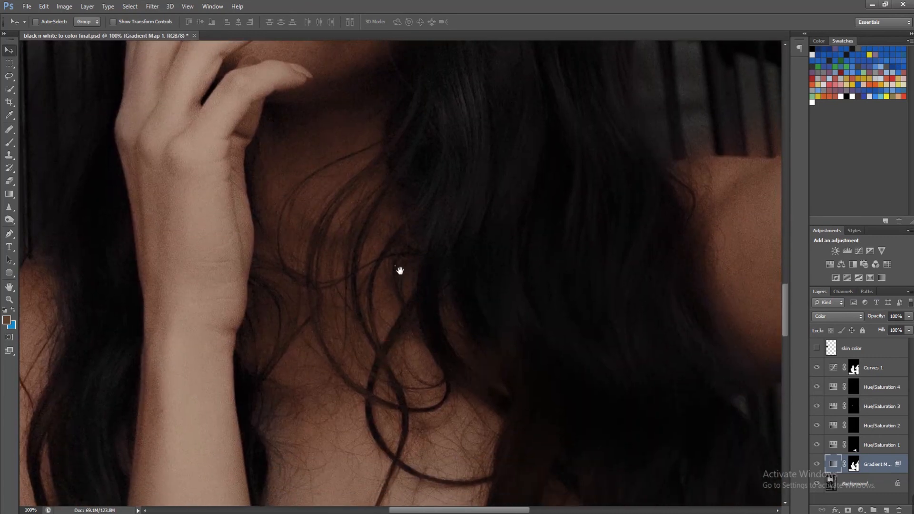
left_click_drag(418, 359, 517, 136)
left_click_drag(512, 379, 491, 109)
left_click_drag(531, 396, 438, 290)
left_click_drag(573, 460, 514, 363)
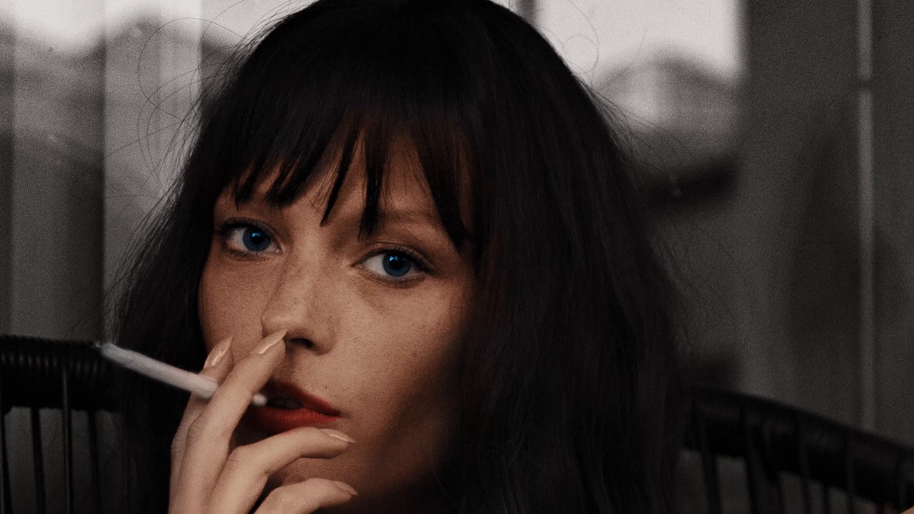